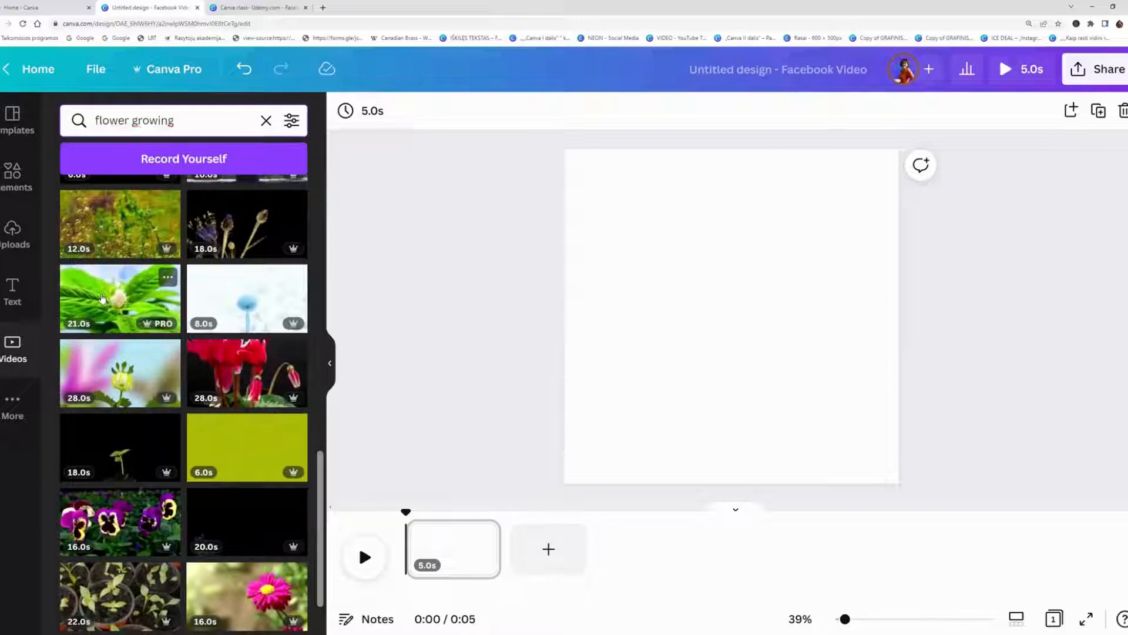
# Set the 21-second white flower bud video as the page background and lower its transparency to 27.
pyautogui.moveTo(487, 207); pyautogui.dragTo(597, 154)
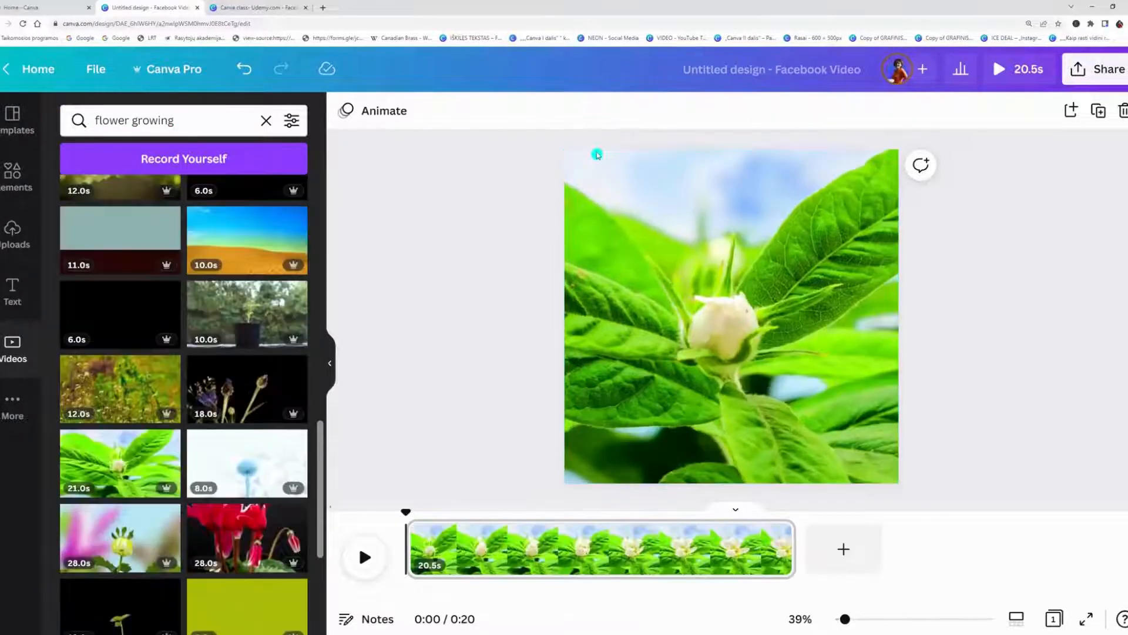
pyautogui.click(774, 252)
pyautogui.moveTo(811, 245)
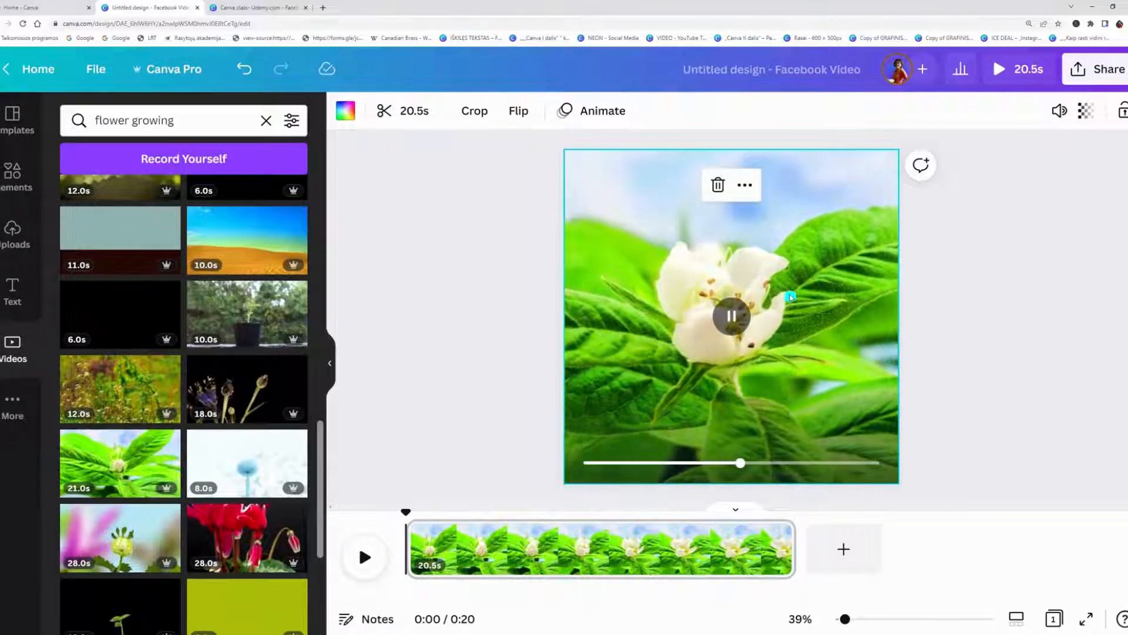
pyautogui.click(1086, 112)
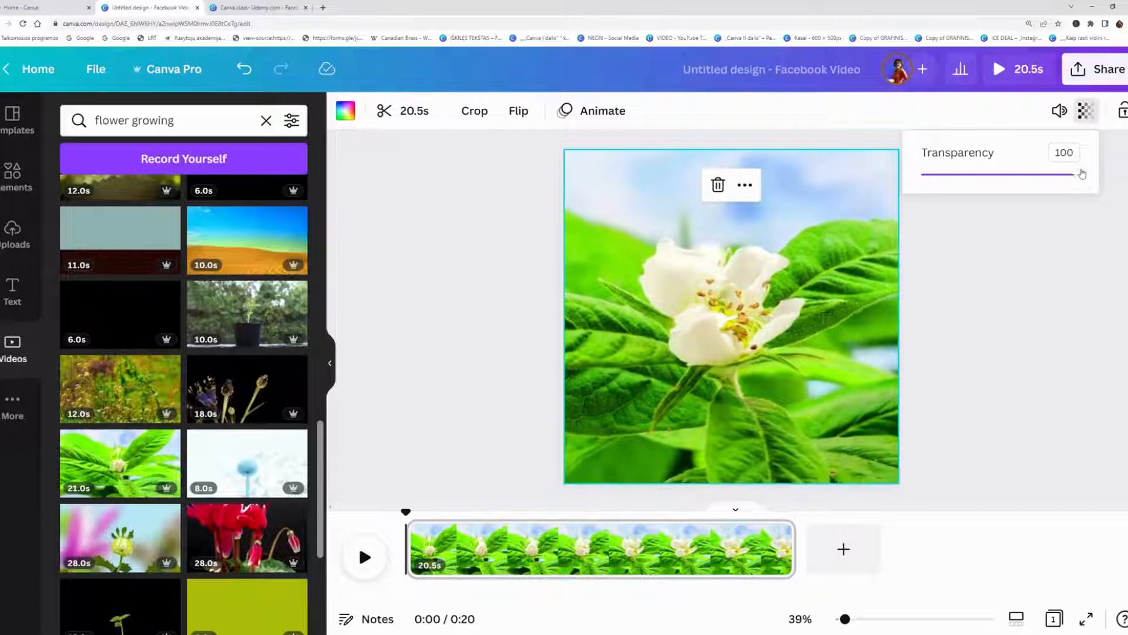
pyautogui.moveTo(1080, 175); pyautogui.dragTo(960, 191)
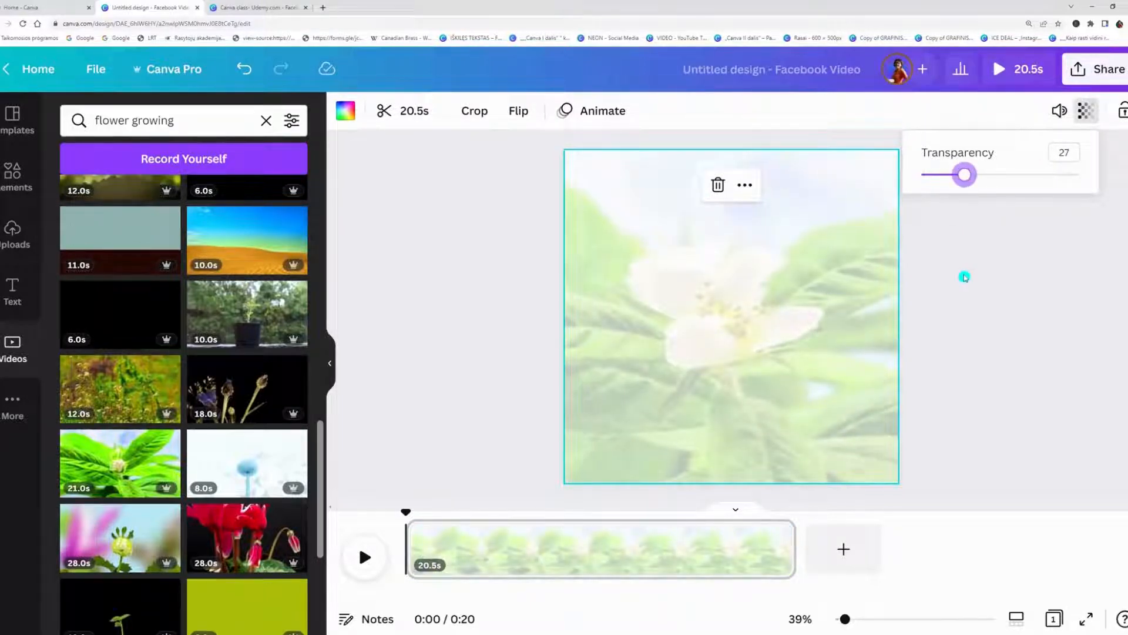
pyautogui.click(970, 300)
# Add a circle frame to the centre of the page.
pyautogui.click(24, 183)
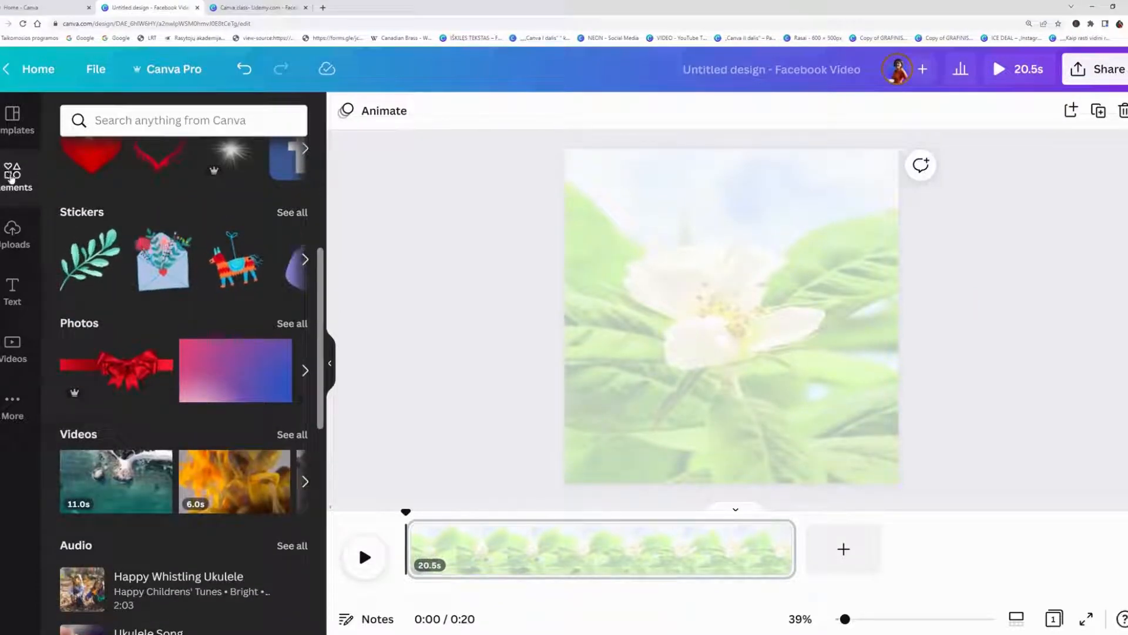
pyautogui.scroll(-10, 159, 370)
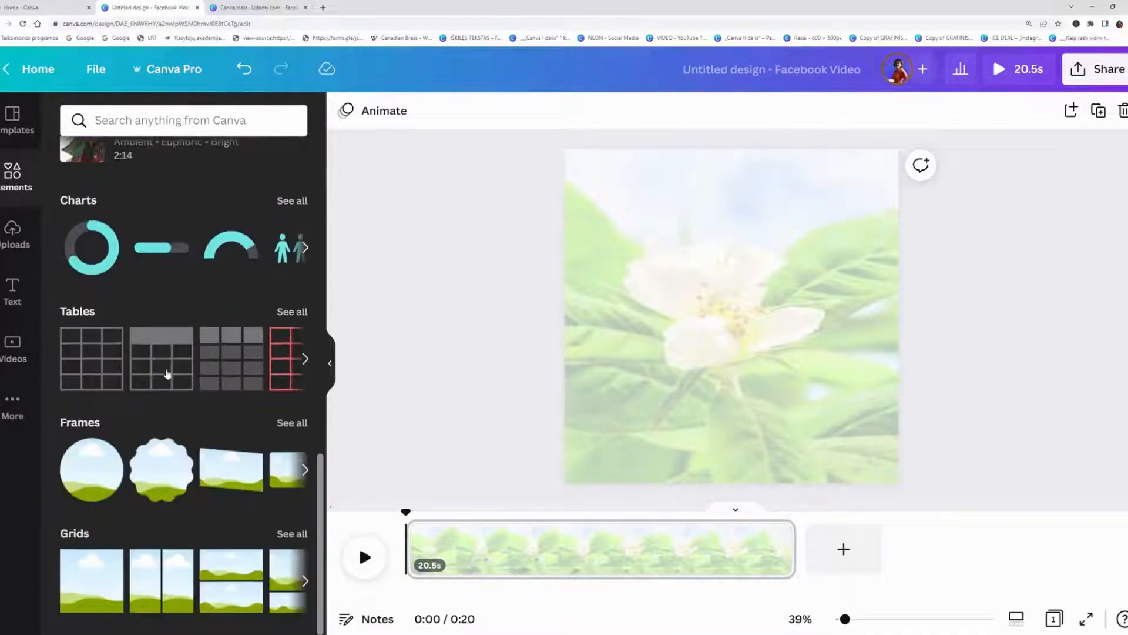
pyautogui.click(114, 457)
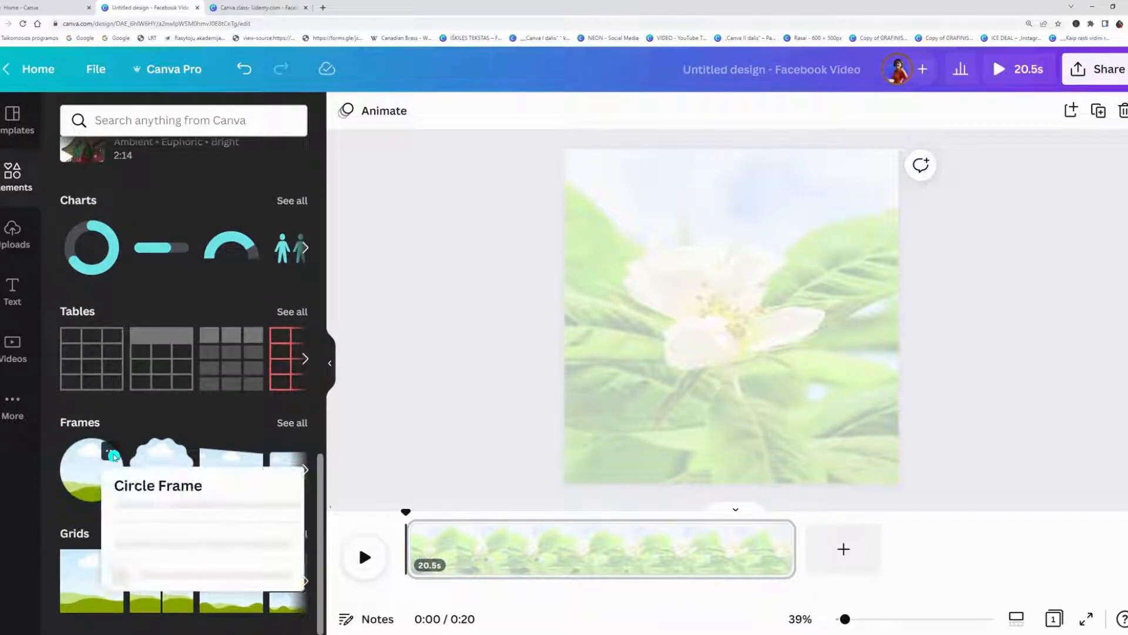
pyautogui.click(90, 473)
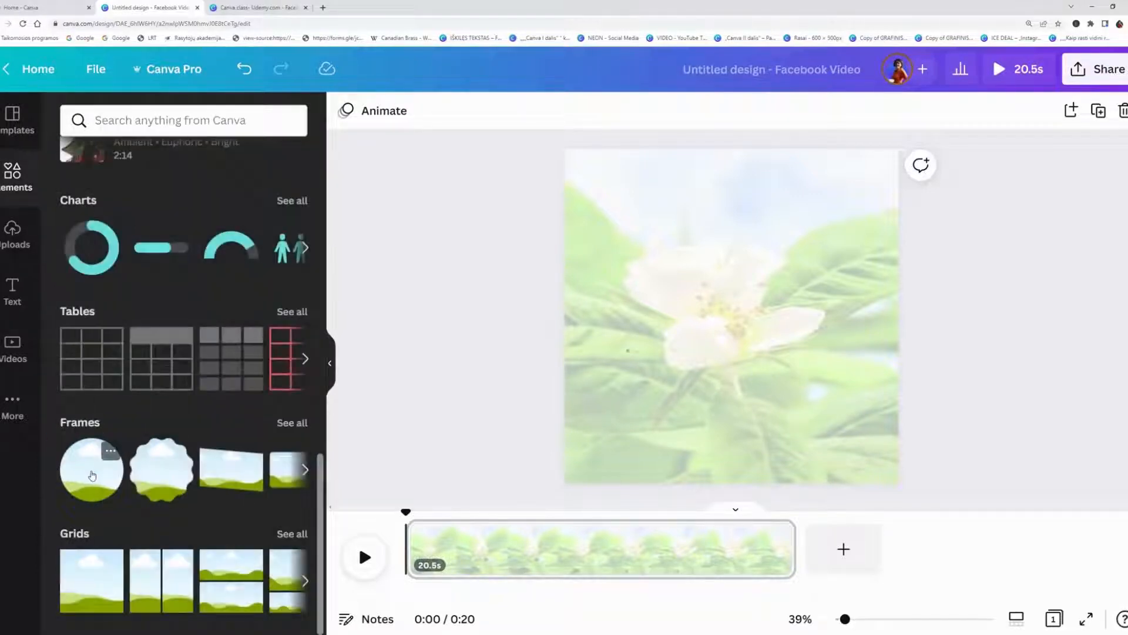
pyautogui.click(448, 285)
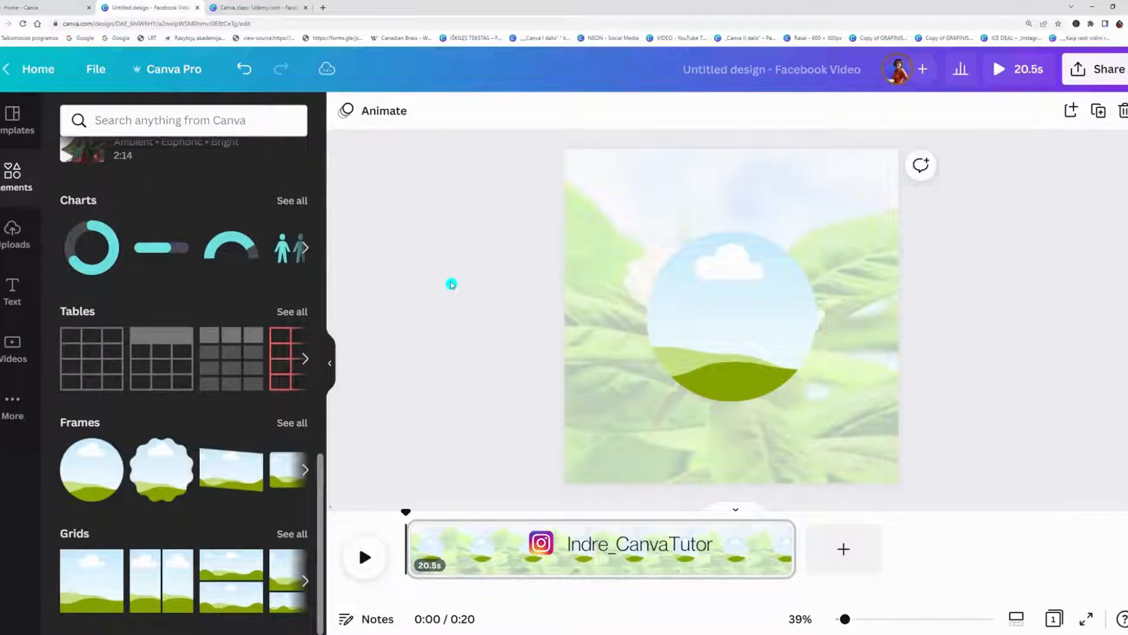
# Fill the circle frame with the same 21-second white flower bud video used for the background.
pyautogui.click(13, 172)
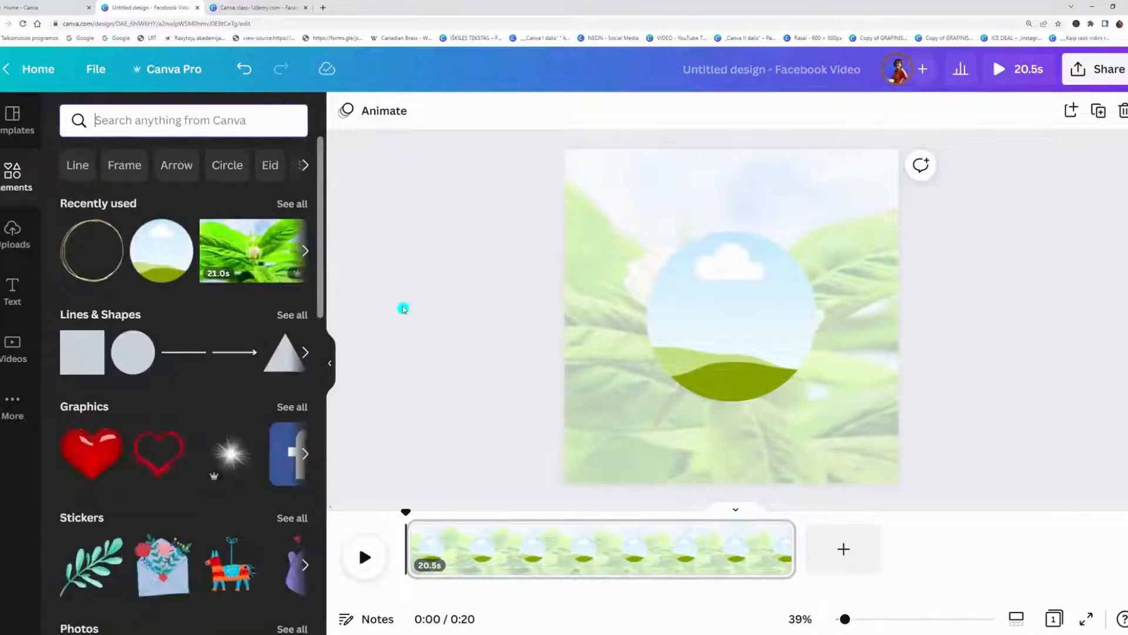
pyautogui.click(10, 346)
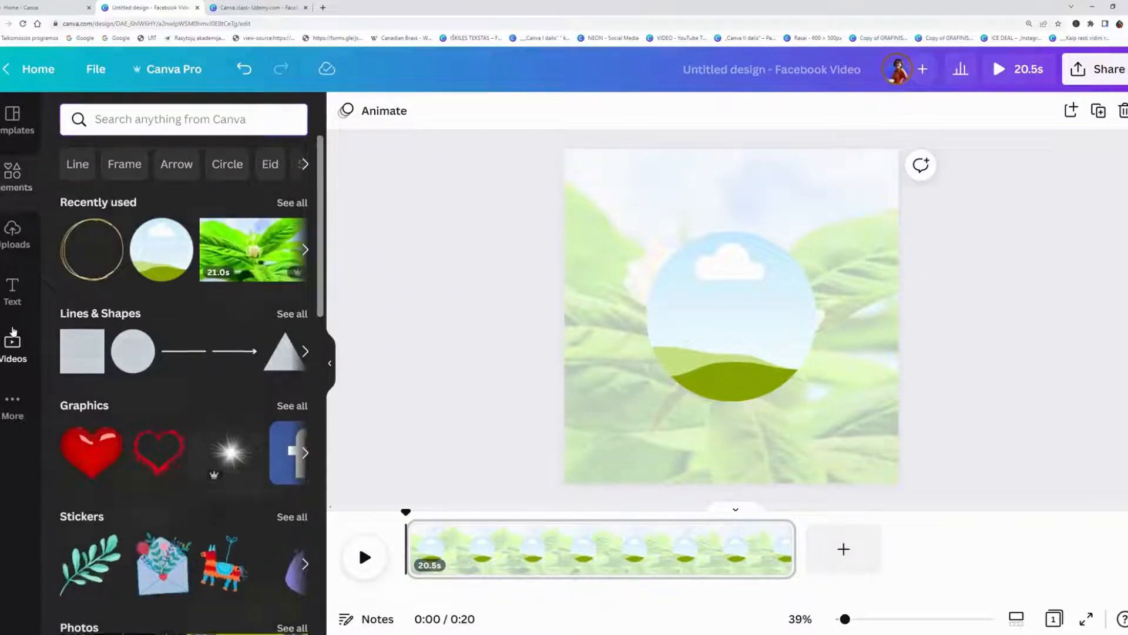
pyautogui.moveTo(160, 472)
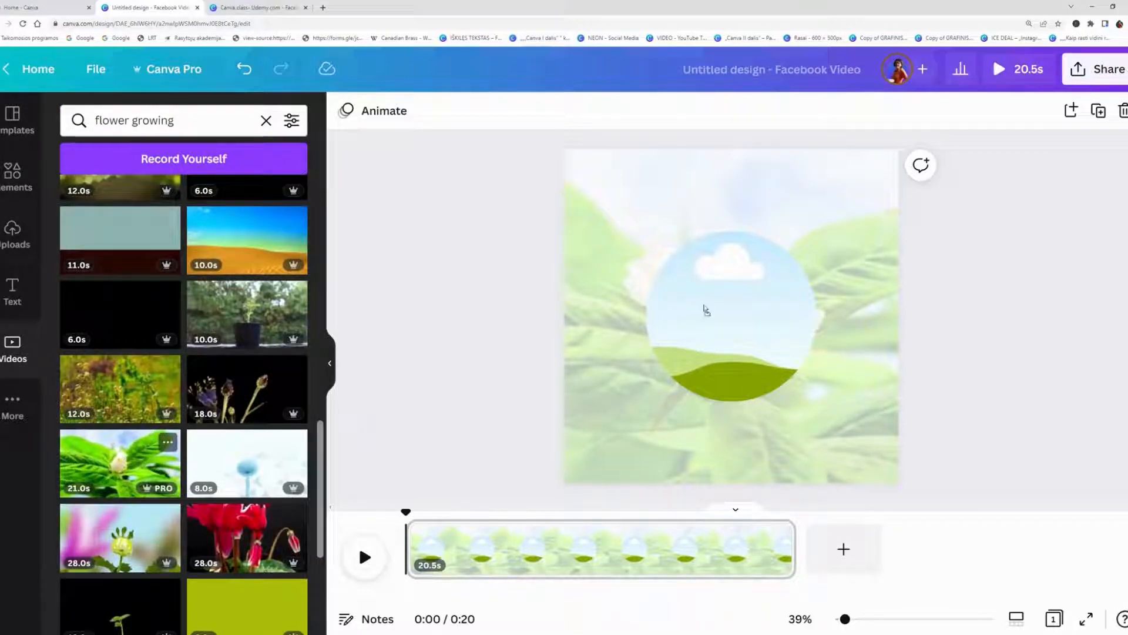
pyautogui.moveTo(706, 310); pyautogui.dragTo(700, 293)
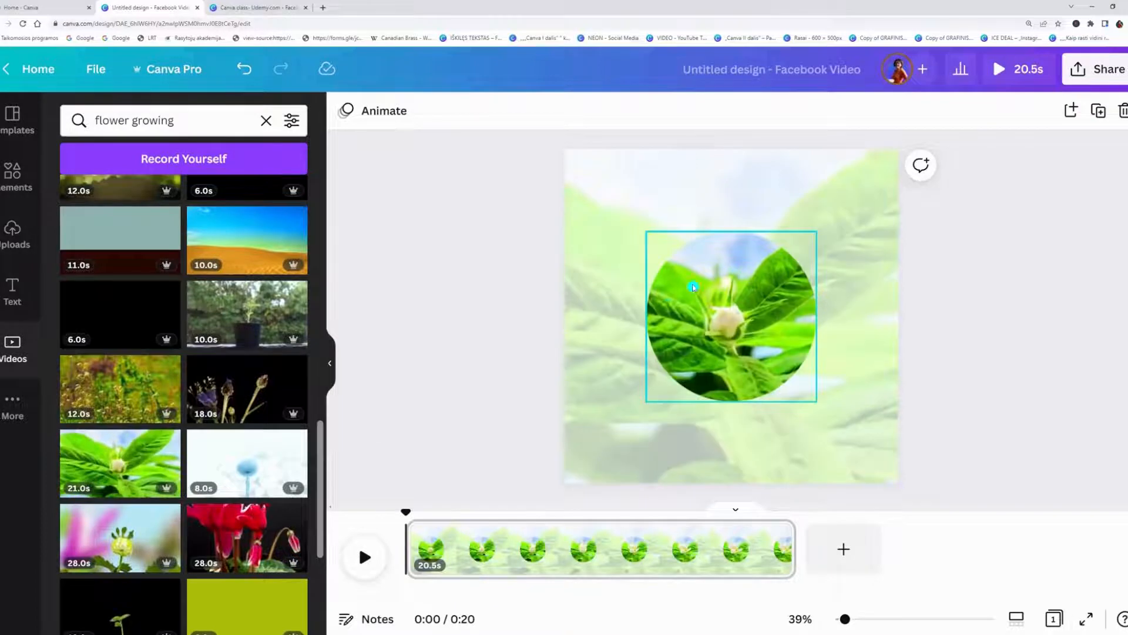
# Enlarge the video inside the circle frame to about the background video's size, centred on the flower bud, and apply the crop.
pyautogui.doubleClick(712, 319)
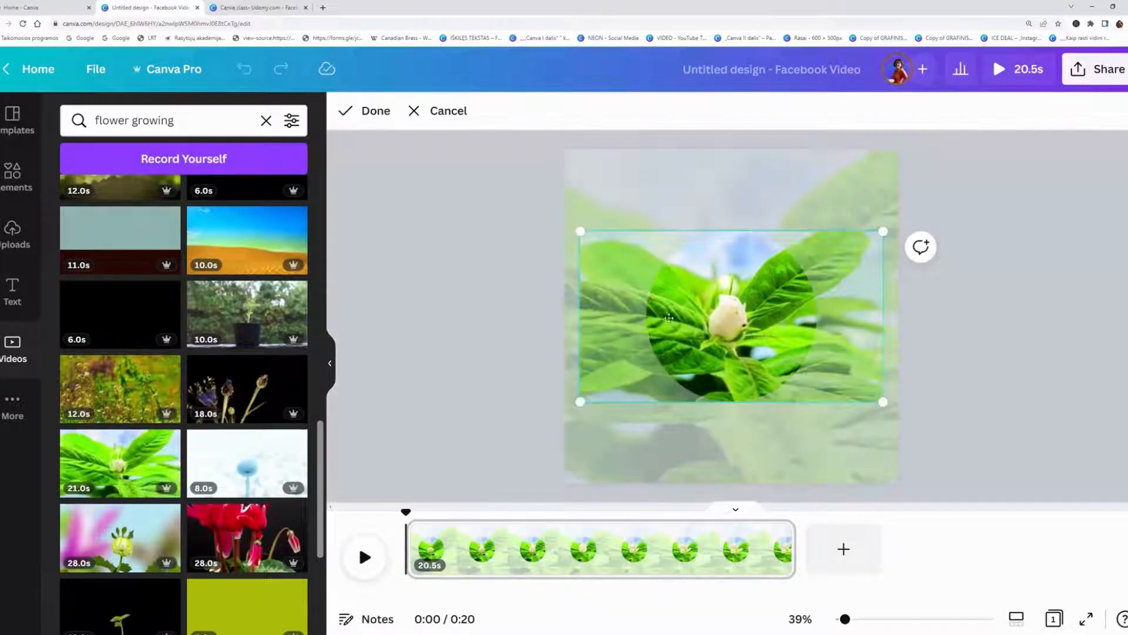
pyautogui.moveTo(580, 229); pyautogui.dragTo(429, 149)
pyautogui.moveTo(1021, 480); pyautogui.dragTo(1030, 486)
pyautogui.moveTo(883, 414); pyautogui.dragTo(906, 459)
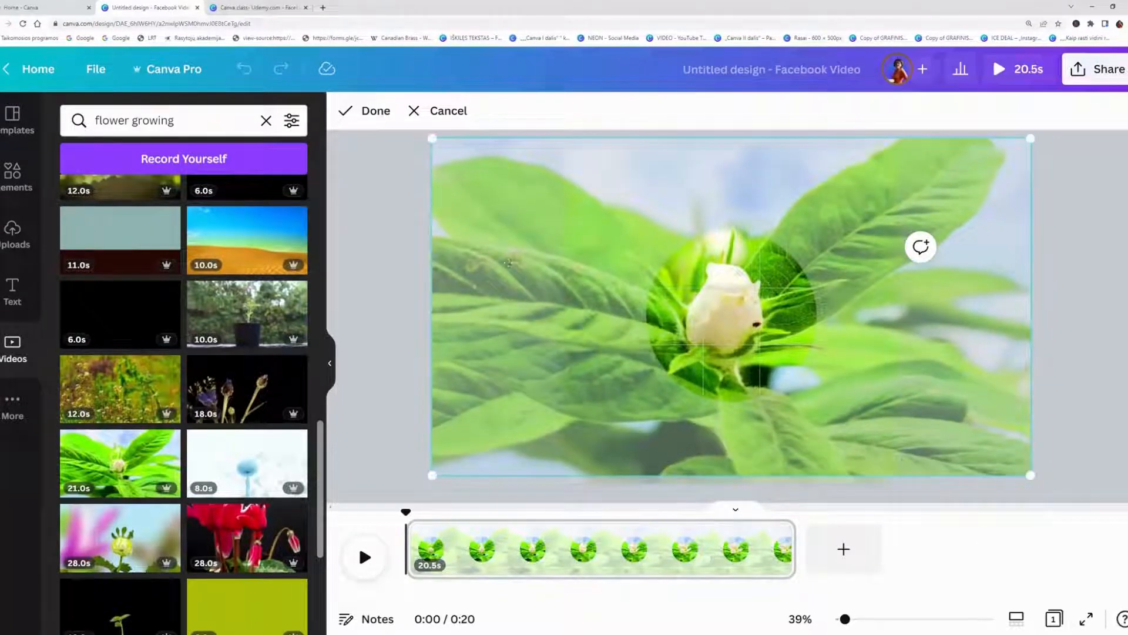
pyautogui.click(375, 111)
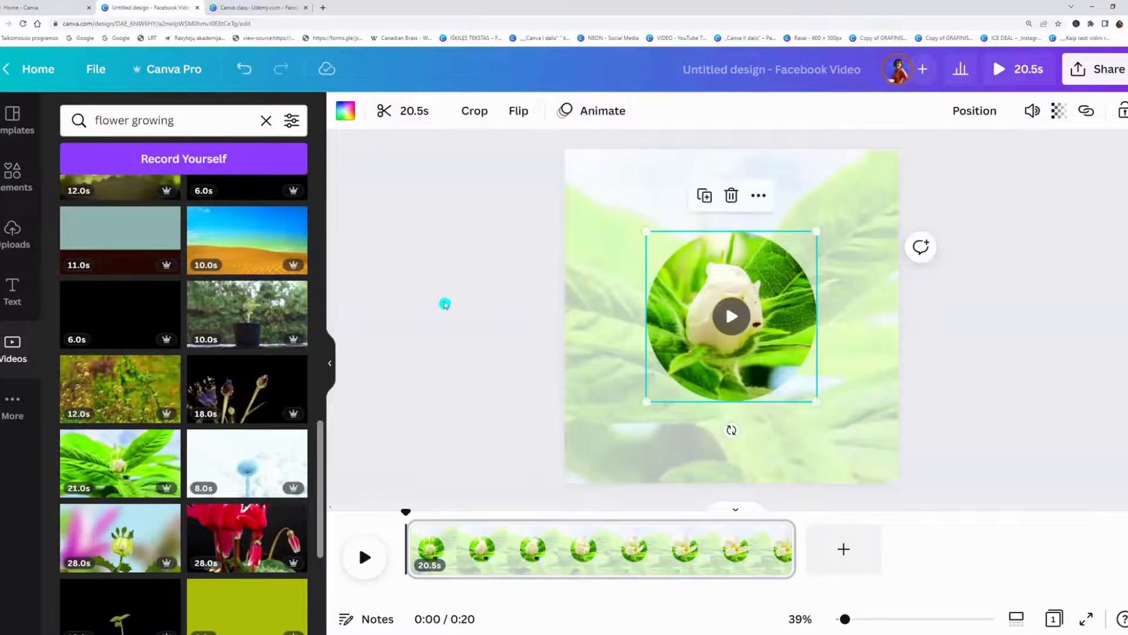
pyautogui.click(475, 314)
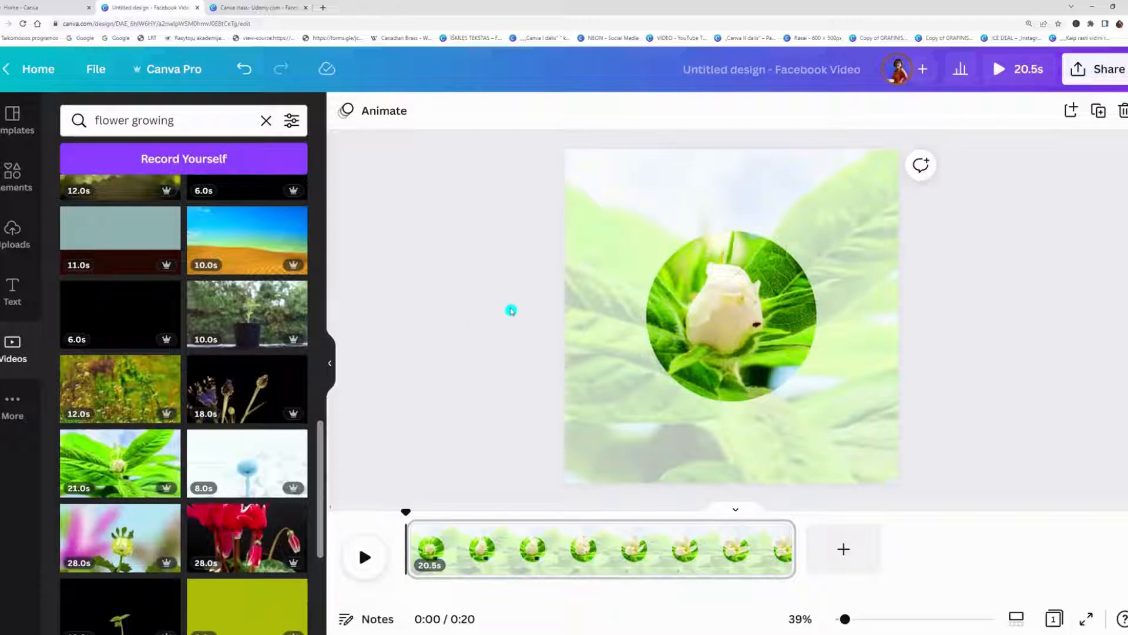
# Search the elements for "golden circle frame".
pyautogui.click(4, 176)
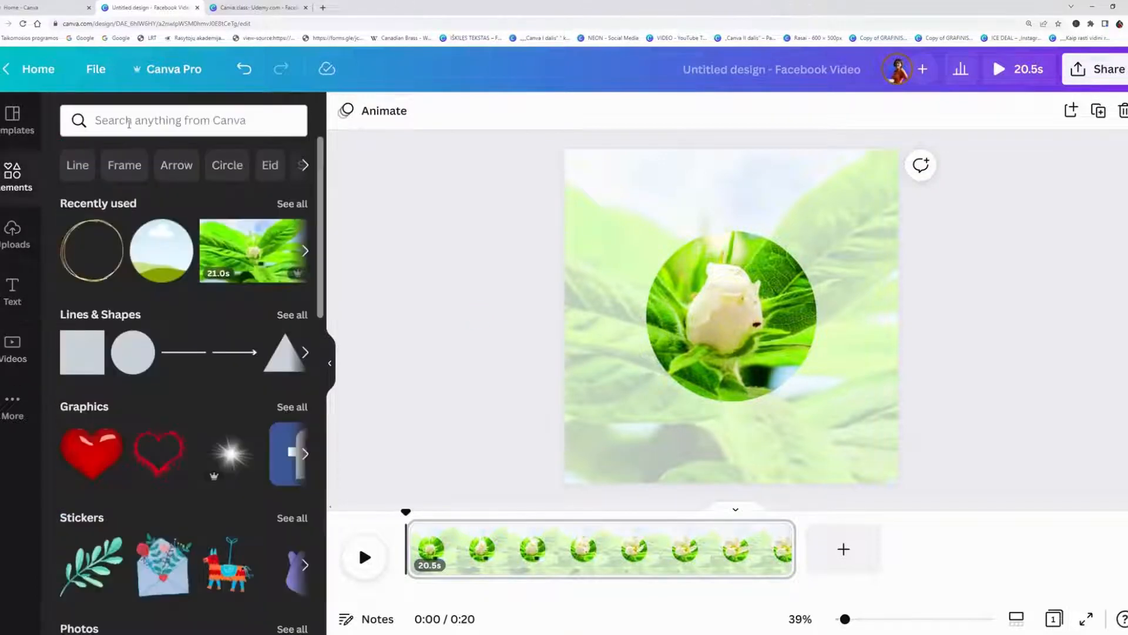
pyautogui.click(128, 120)
pyautogui.write('golden circle frame')
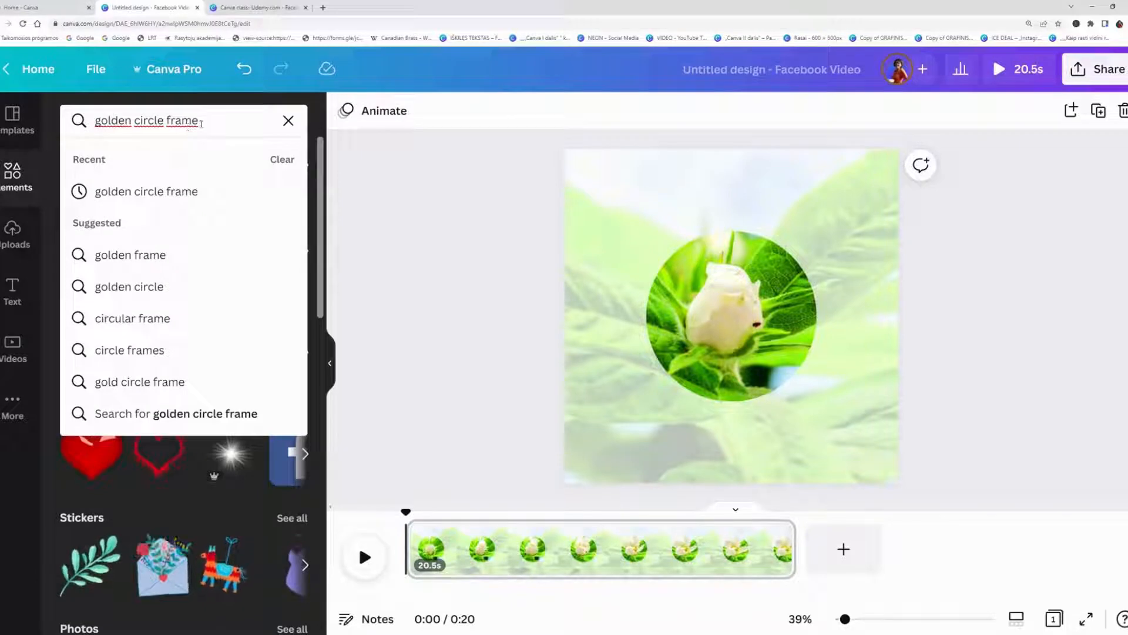
pyautogui.press('Return')
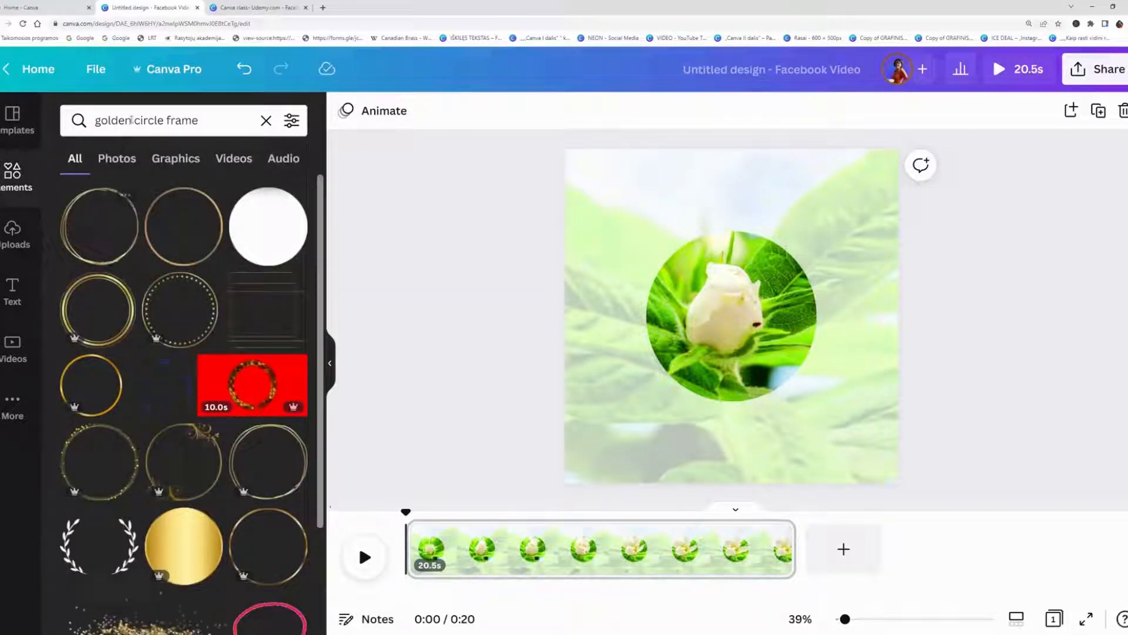
# Shorten the element search to "circle frame" and browse the resulting graphics.
pyautogui.doubleClick(132, 120)
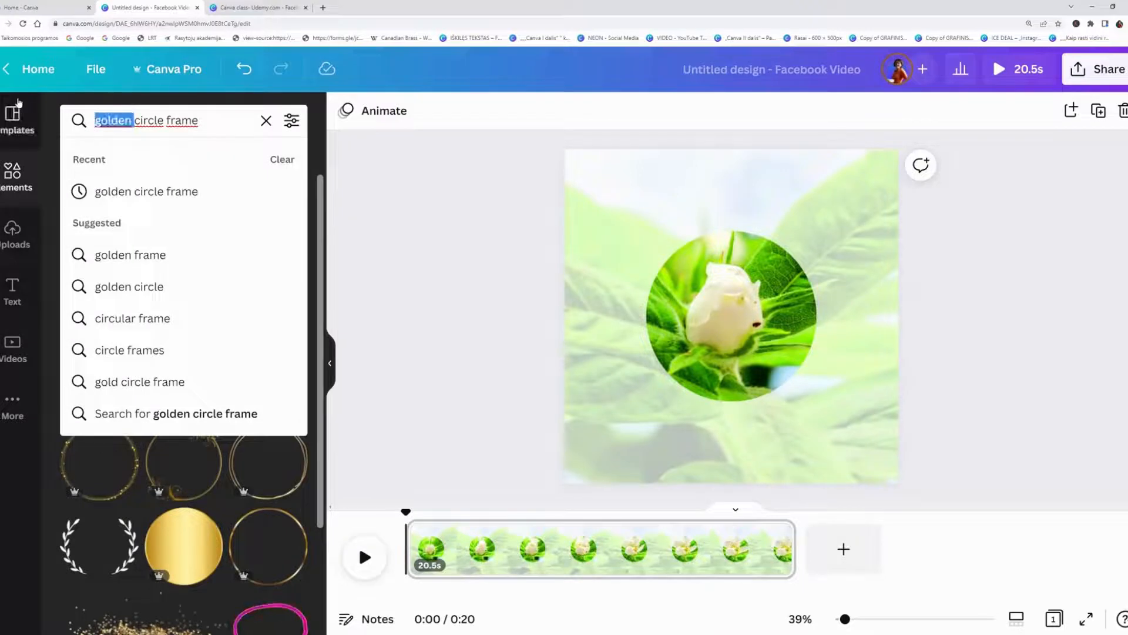
pyautogui.press('BackSpace')
pyautogui.press('Return')
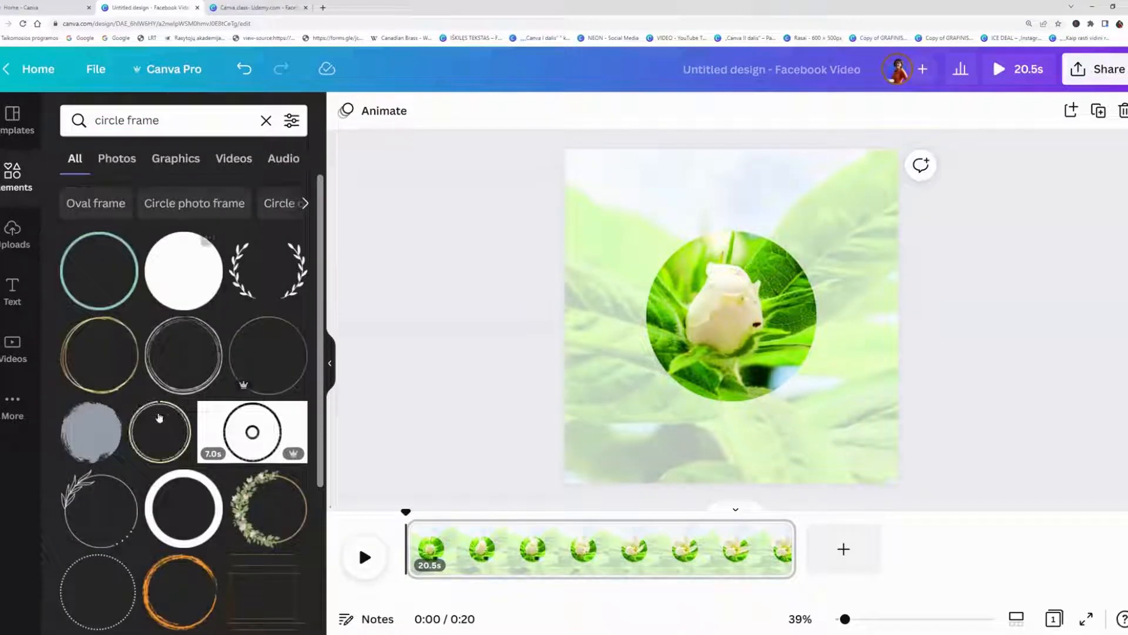
pyautogui.scroll(-8, 195, 367)
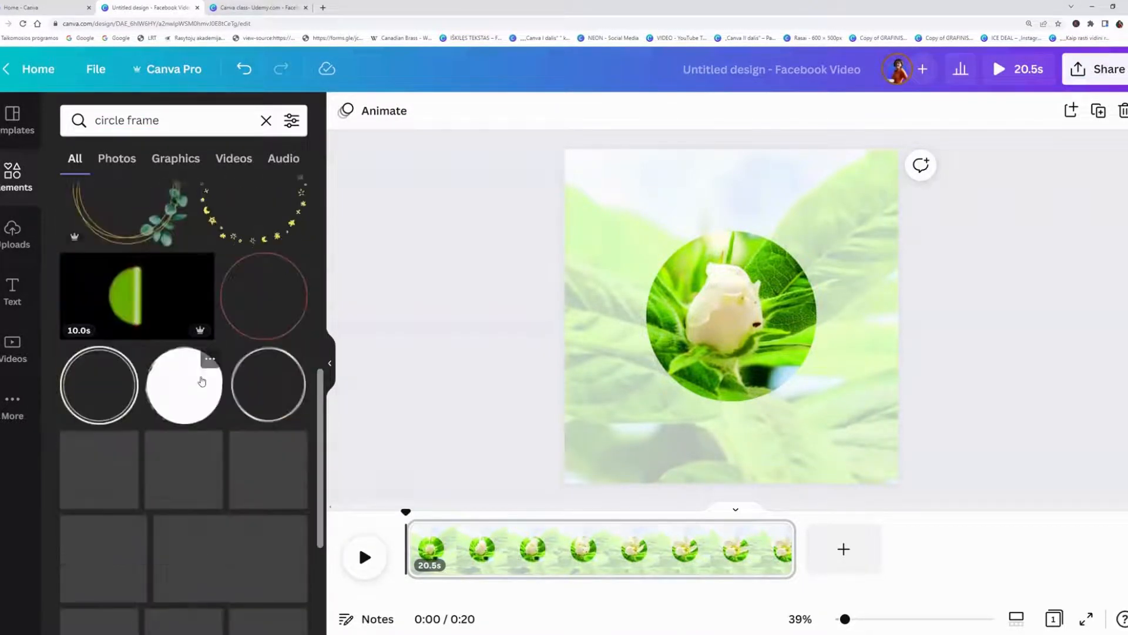
pyautogui.scroll(1, 202, 378)
pyautogui.scroll(7, 231, 423)
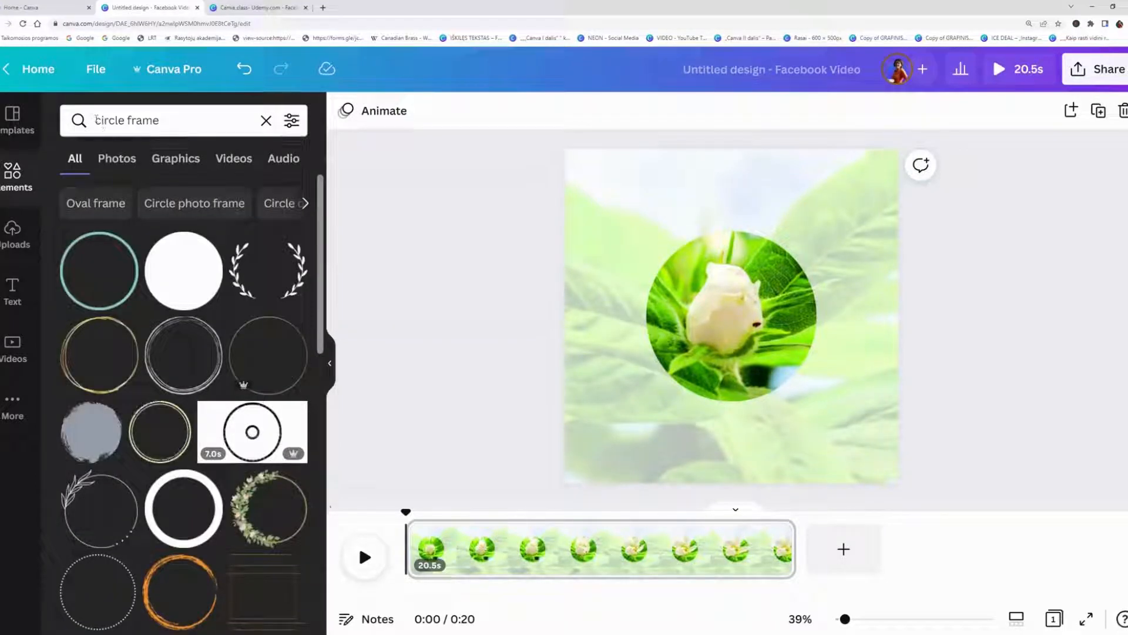
# Add the thin gold multi-line circle graphic and enlarge it to fit around the edge of the circular video.
pyautogui.click(111, 352)
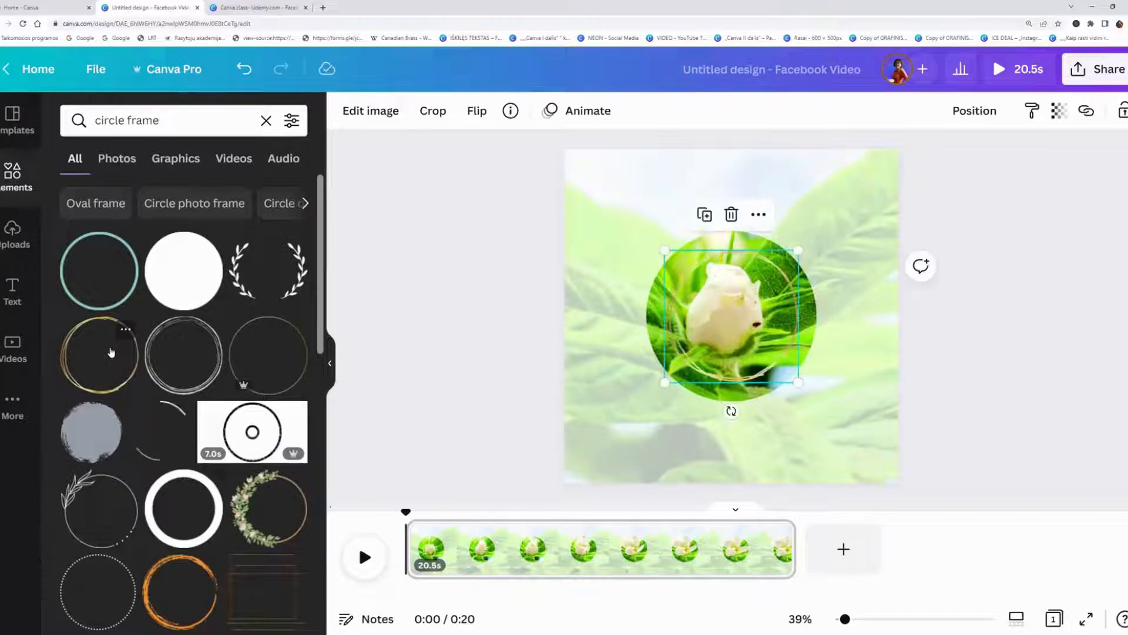
pyautogui.moveTo(662, 249); pyautogui.dragTo(645, 232)
pyautogui.moveTo(809, 397); pyautogui.dragTo(818, 405)
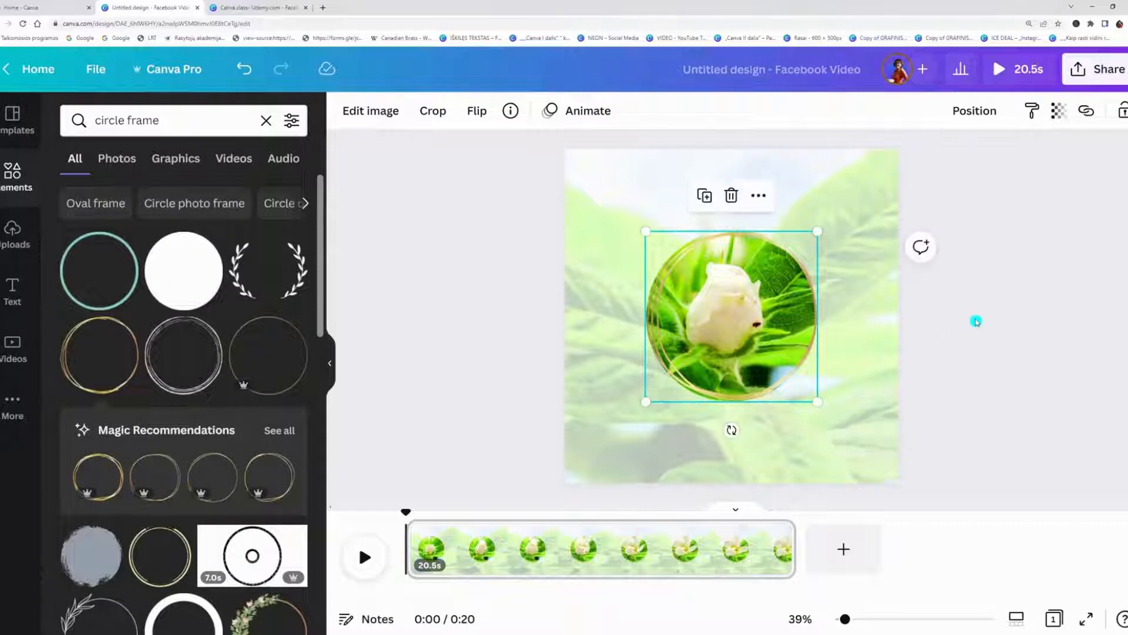
pyautogui.click(993, 322)
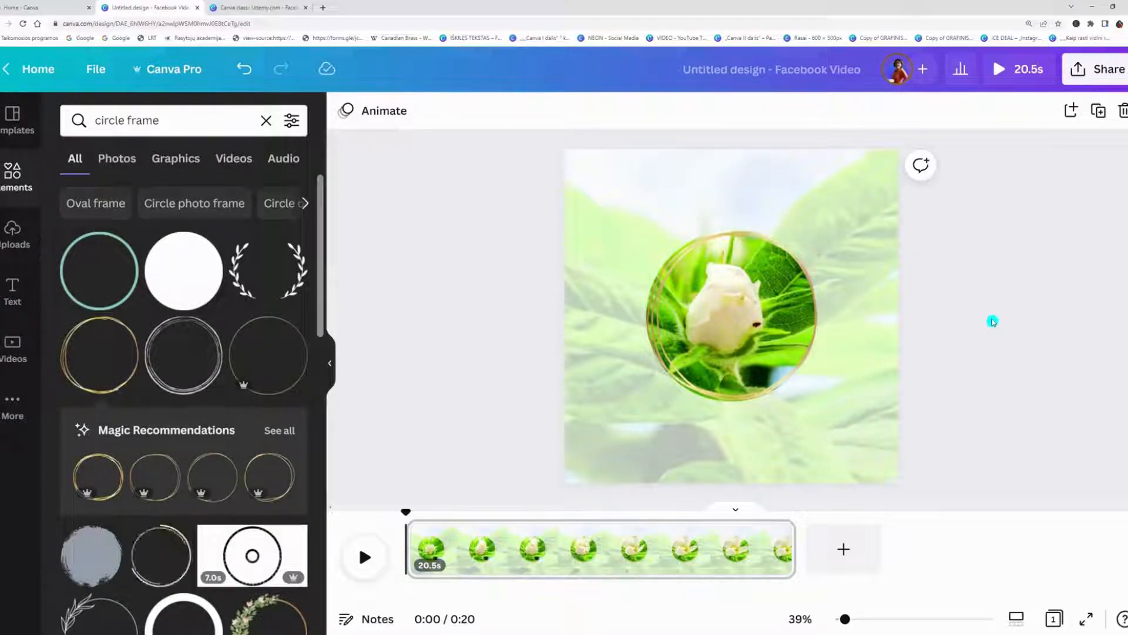
# Add two headings, "Happy" above the circular video and "Mother's day!" below it.
pyautogui.click(13, 290)
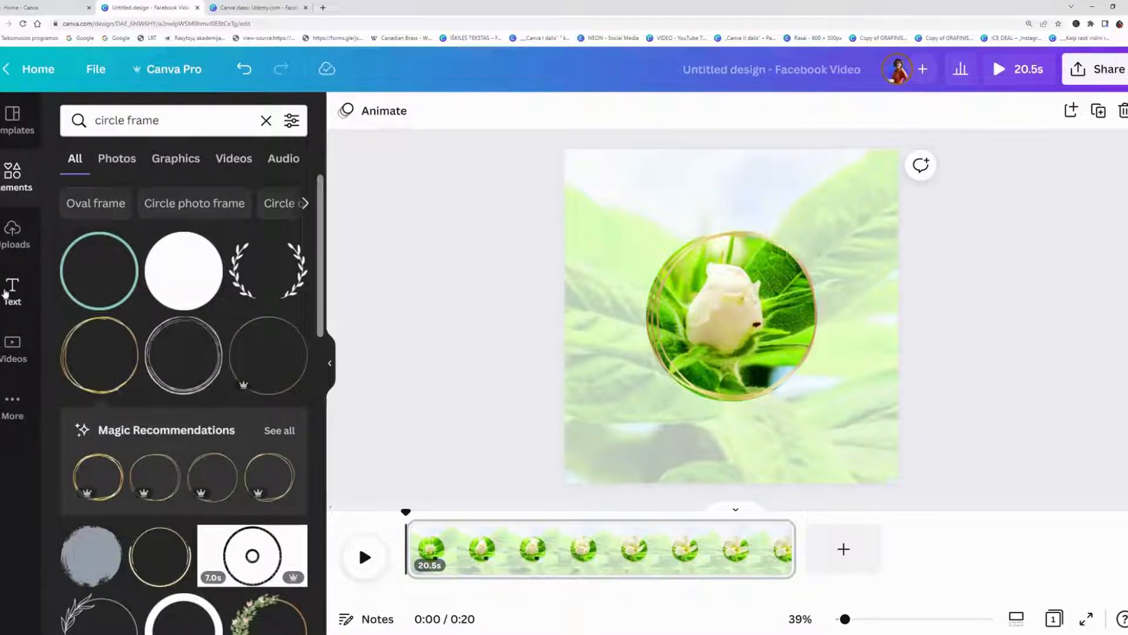
pyautogui.click(154, 196)
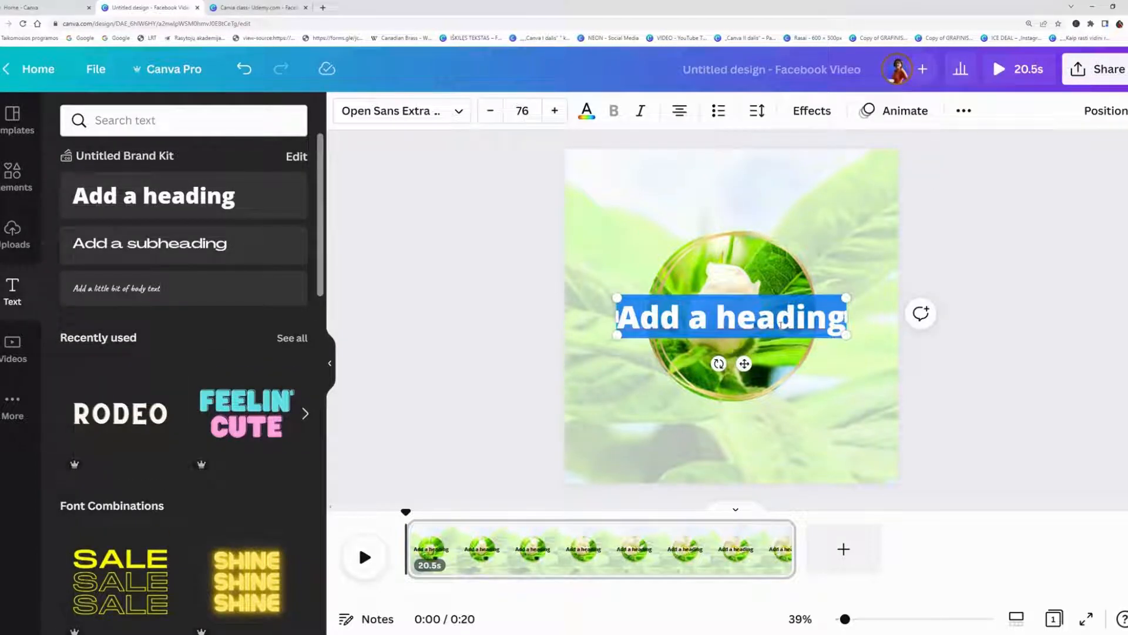
pyautogui.write('Happy')
pyautogui.moveTo(774, 317); pyautogui.dragTo(774, 196)
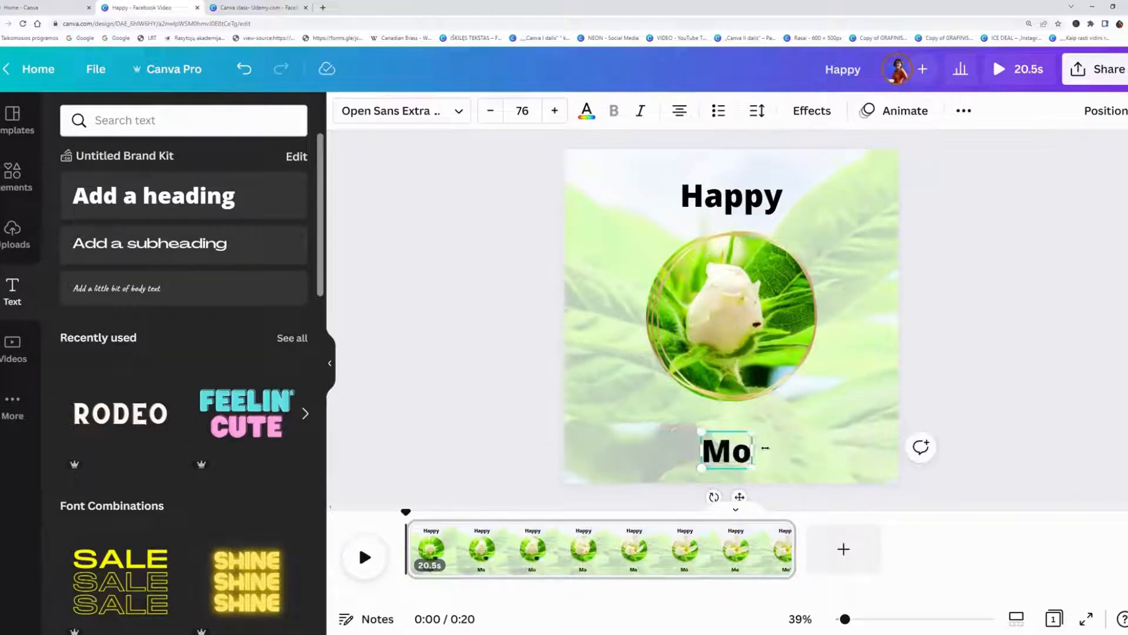
pyautogui.write("ther's day!")
# Try the Lemon Tuesday and Alice fonts on the "Happy" heading, then apply Benedict.
pyautogui.click(738, 219)
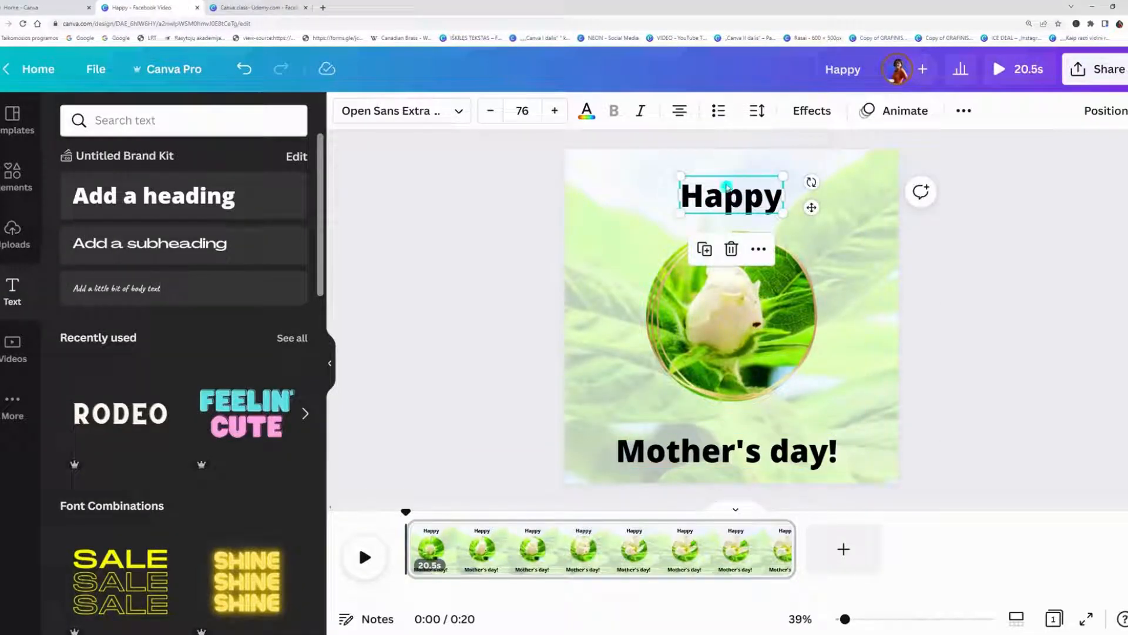
pyautogui.click(454, 111)
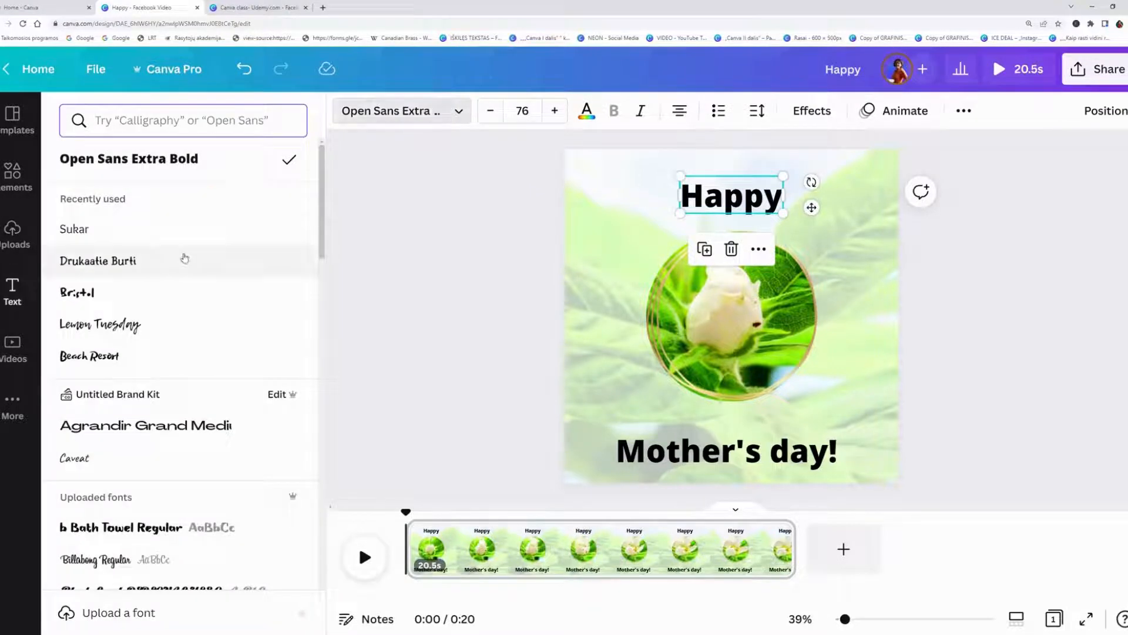
pyautogui.click(107, 326)
pyautogui.scroll(-6, 118, 411)
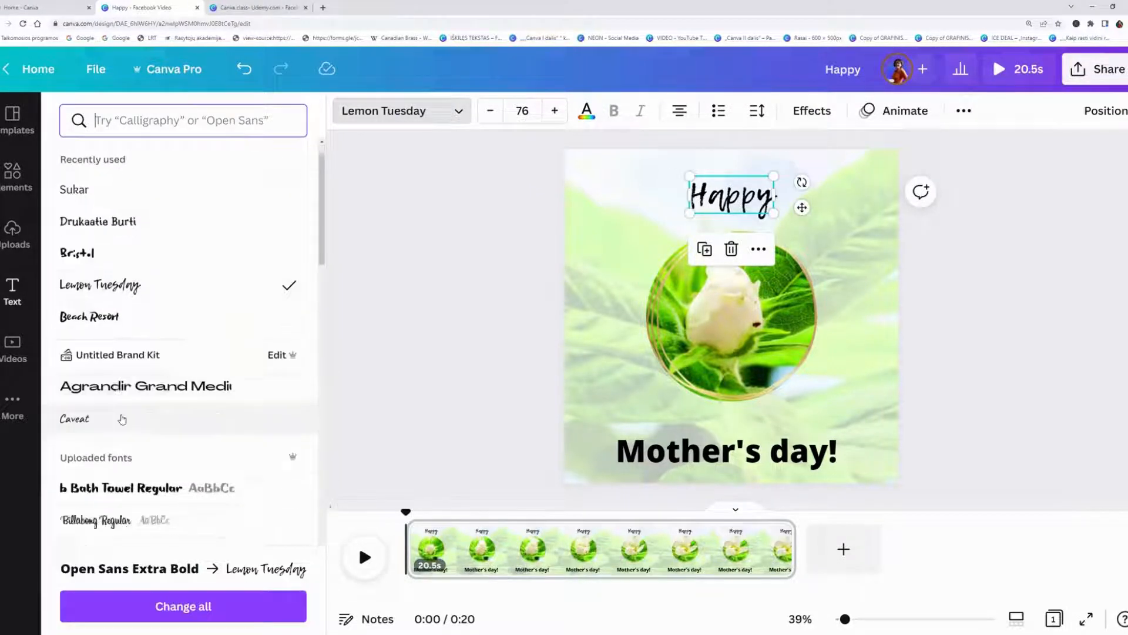
pyautogui.click(93, 311)
pyautogui.click(105, 432)
pyautogui.scroll(-5, 105, 441)
pyautogui.click(106, 477)
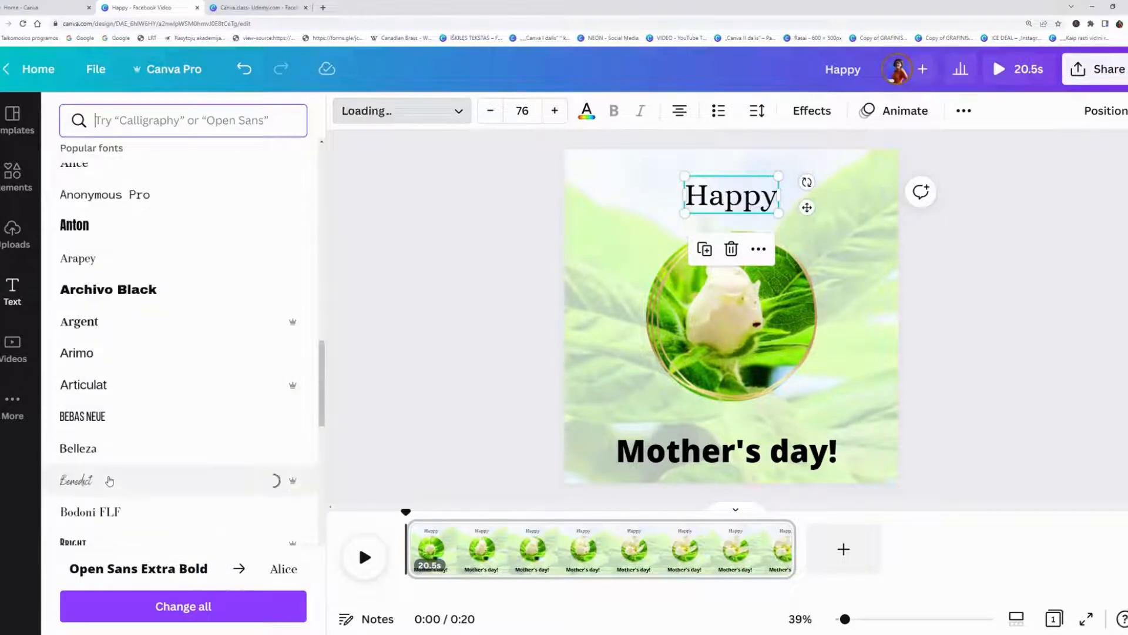
# Search the fonts for "calligraphy" and apply Alex Brush to both the "Happy" and "Mother's day!" headings.
pyautogui.click(139, 120)
pyautogui.write('call')
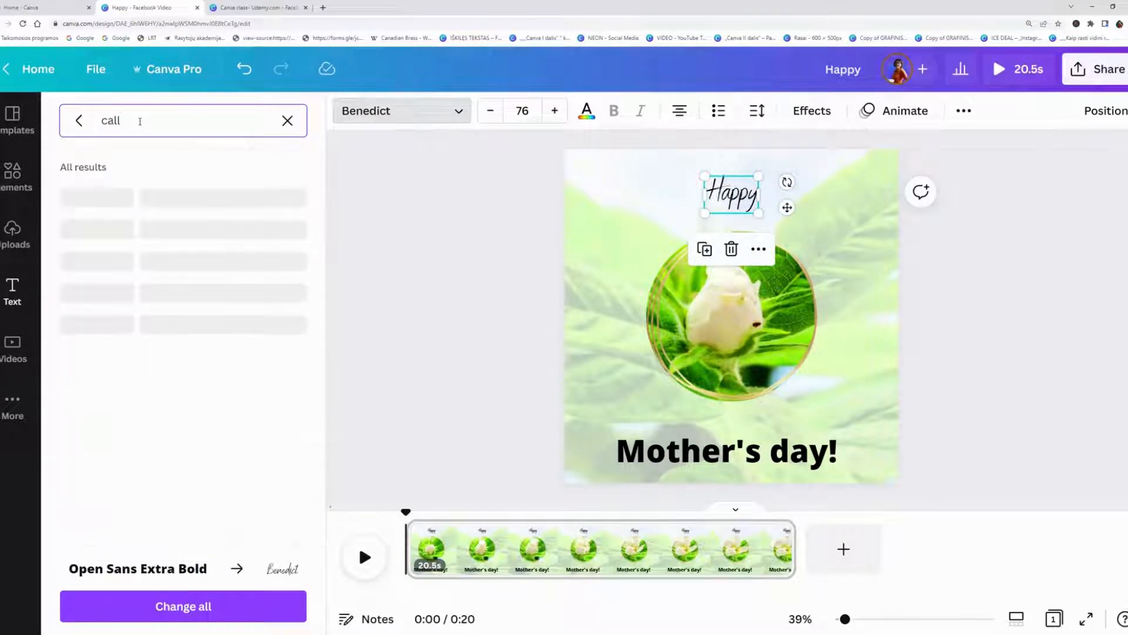
pyautogui.write('igra')
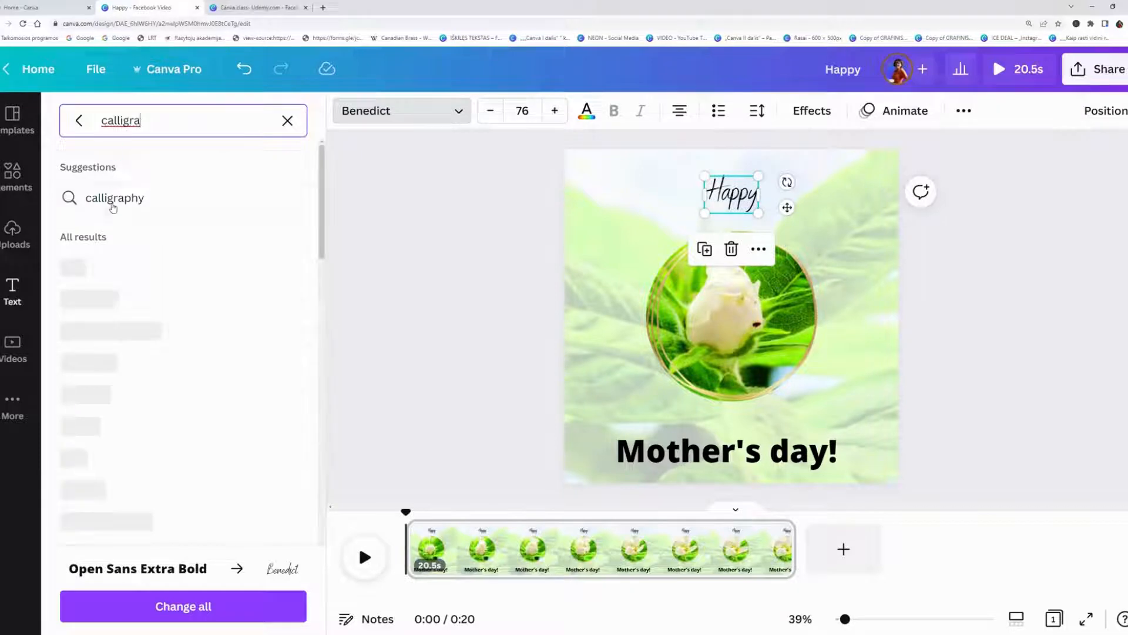
pyautogui.click(209, 203)
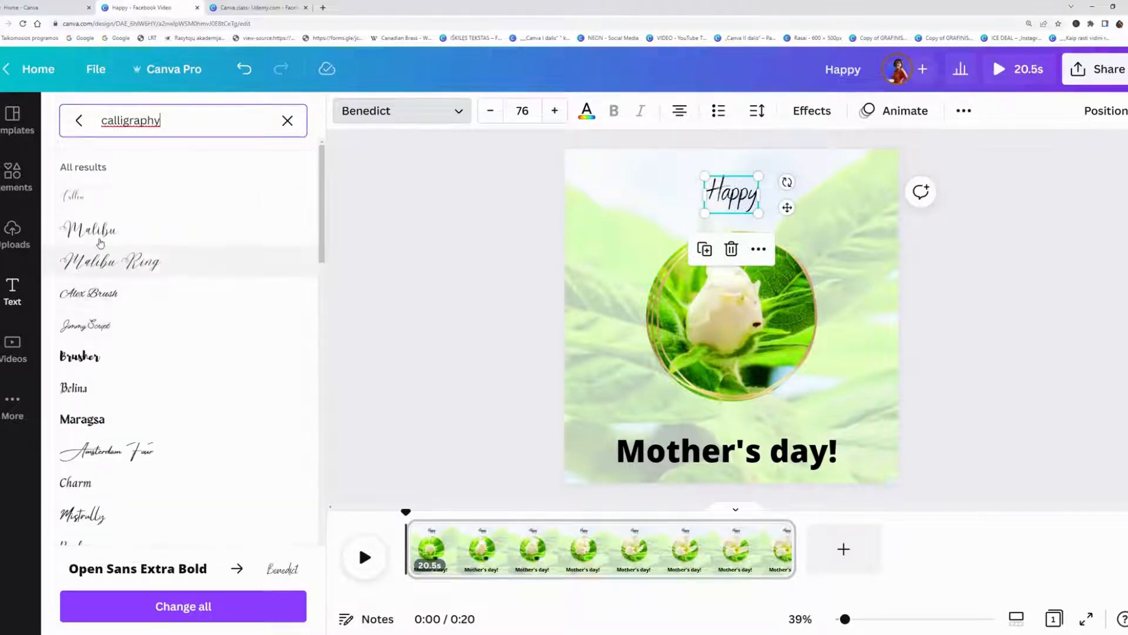
pyautogui.click(104, 298)
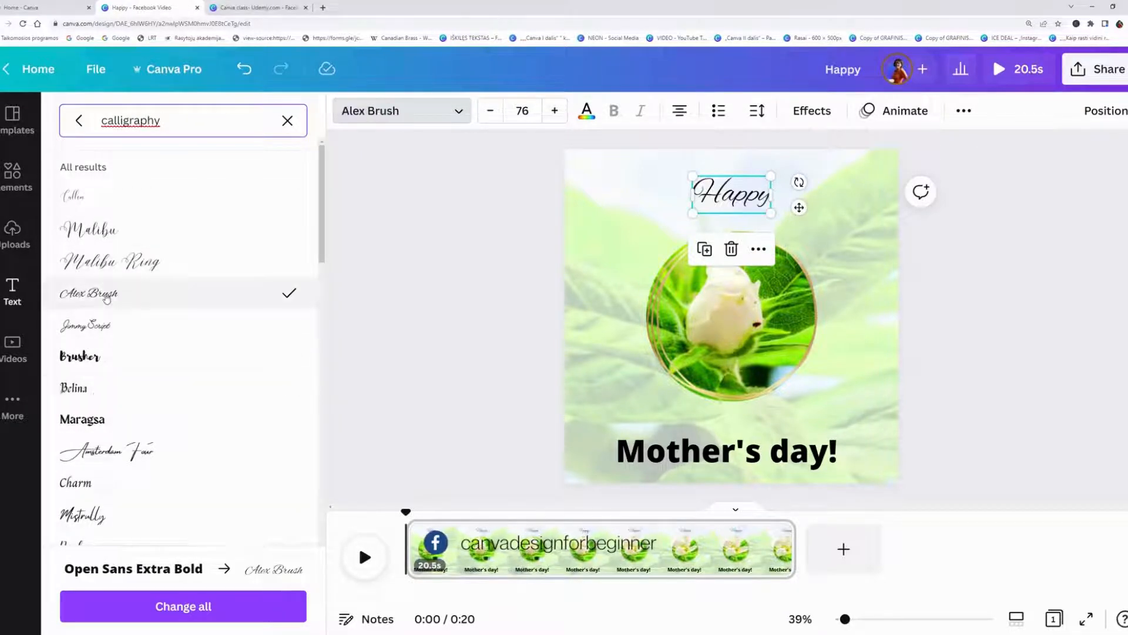
pyautogui.click(727, 451)
pyautogui.click(93, 297)
# Enlarge the "Happy" heading and set its font size to 130.
pyautogui.click(720, 204)
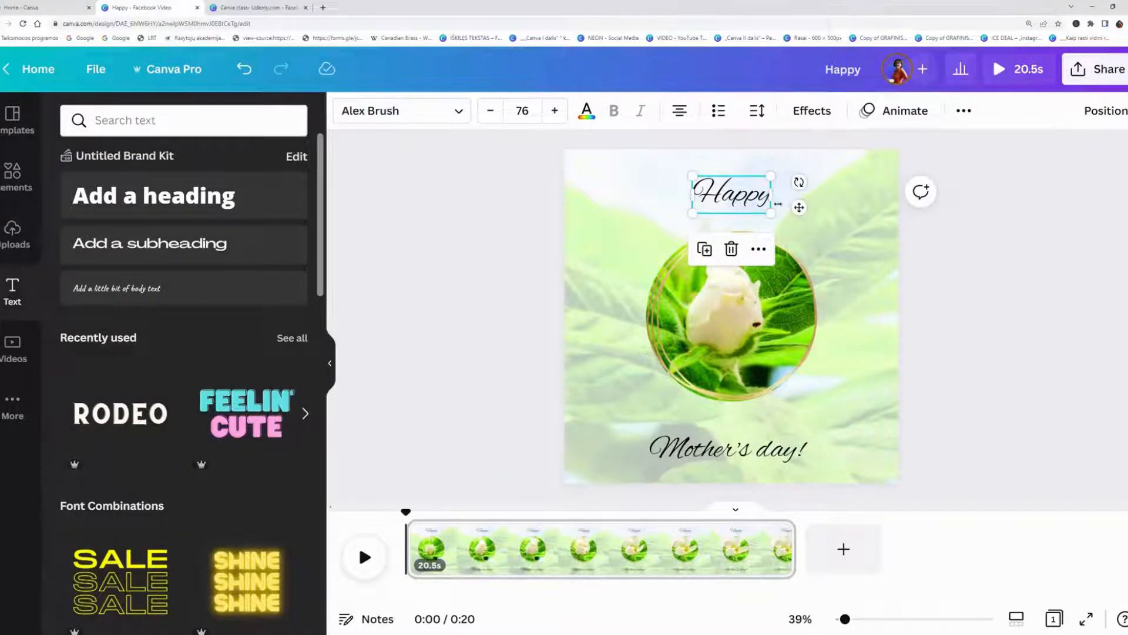
pyautogui.moveTo(770, 211); pyautogui.dragTo(822, 238)
pyautogui.click(522, 111)
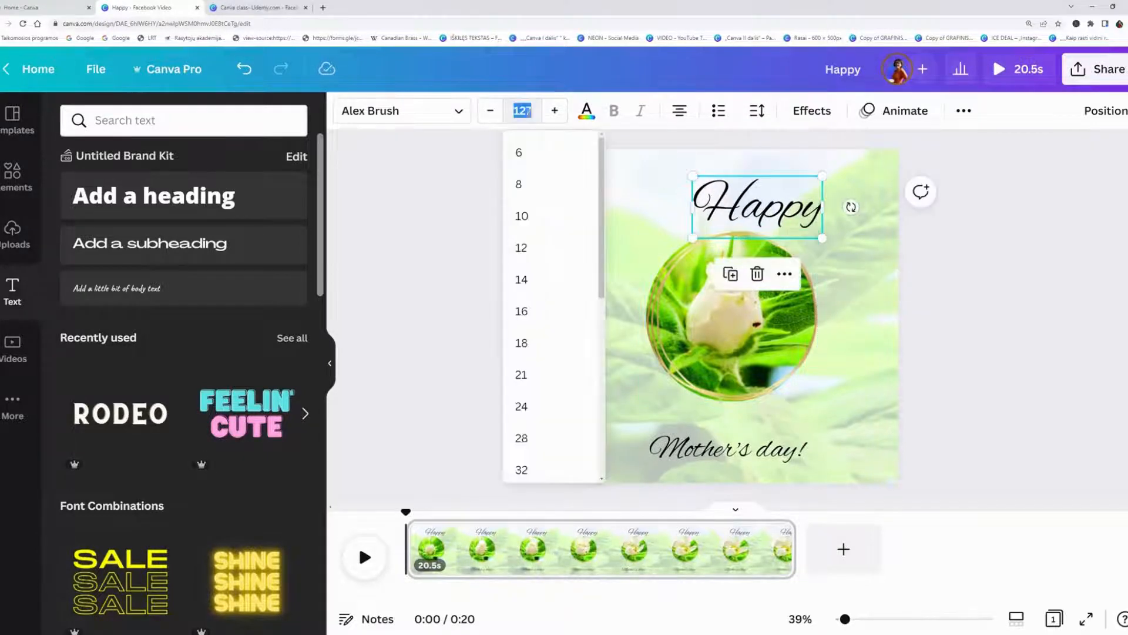
pyautogui.write('130')
pyautogui.press('Return')
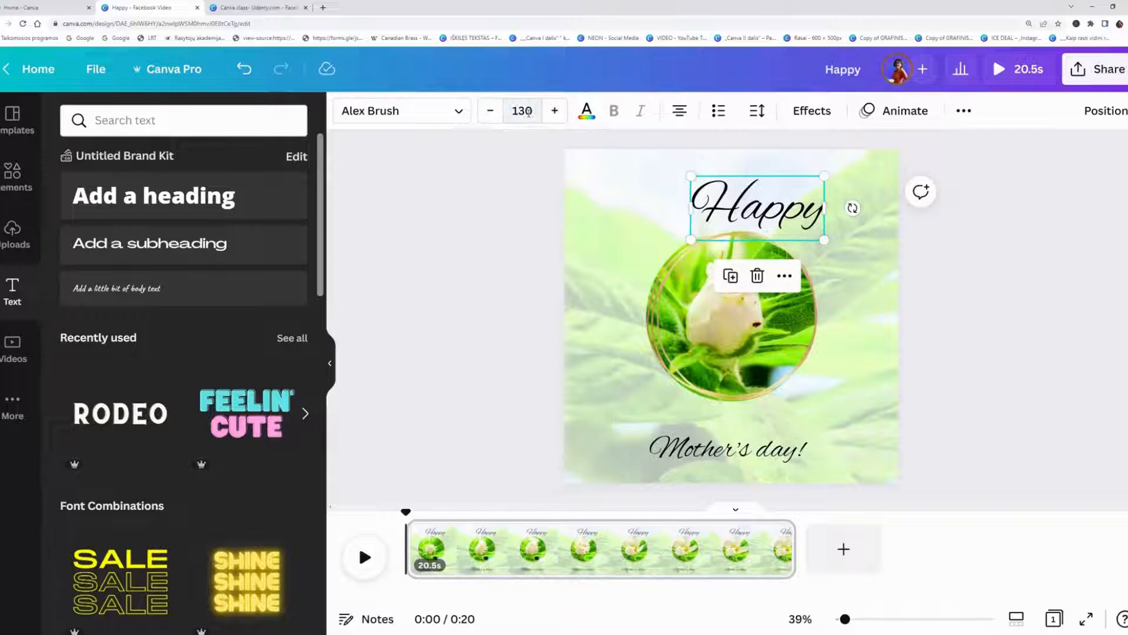
# Set the "Mother's day!" font size to 130 and centre the "Happy" heading slightly higher above the circular video.
pyautogui.click(700, 451)
pyautogui.click(523, 110)
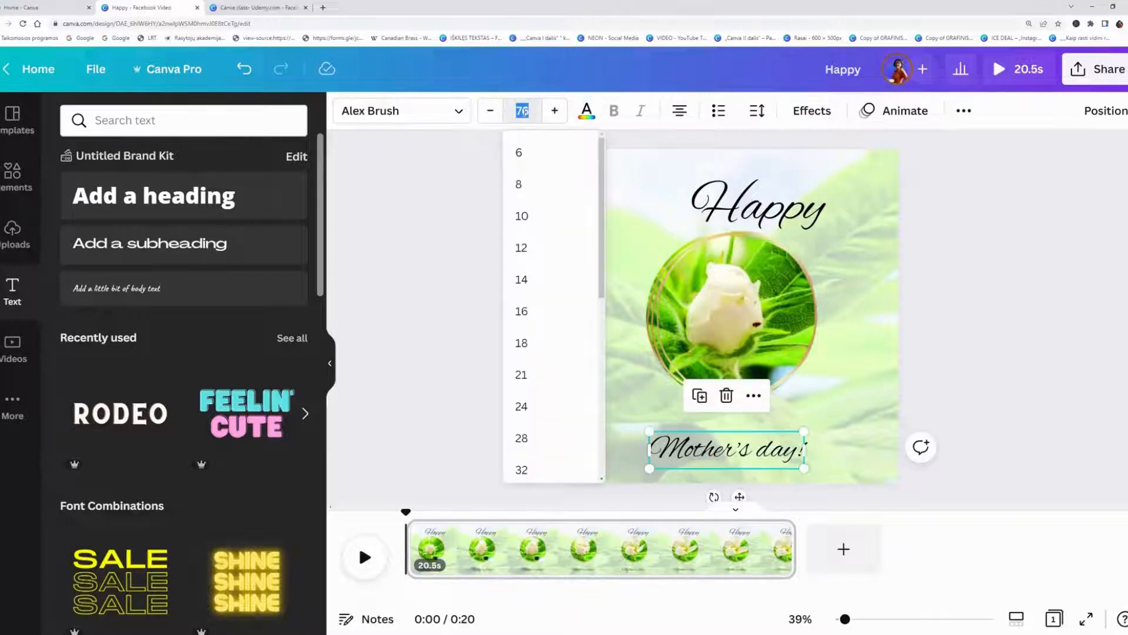
pyautogui.write('130')
pyautogui.press('Return')
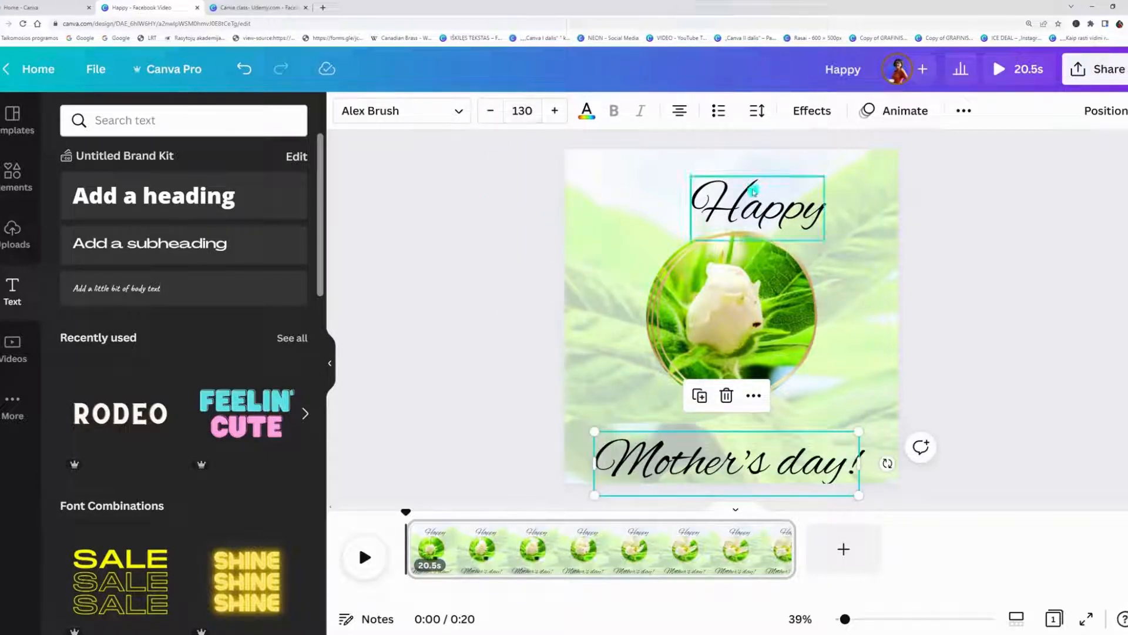
pyautogui.moveTo(753, 199); pyautogui.dragTo(723, 192)
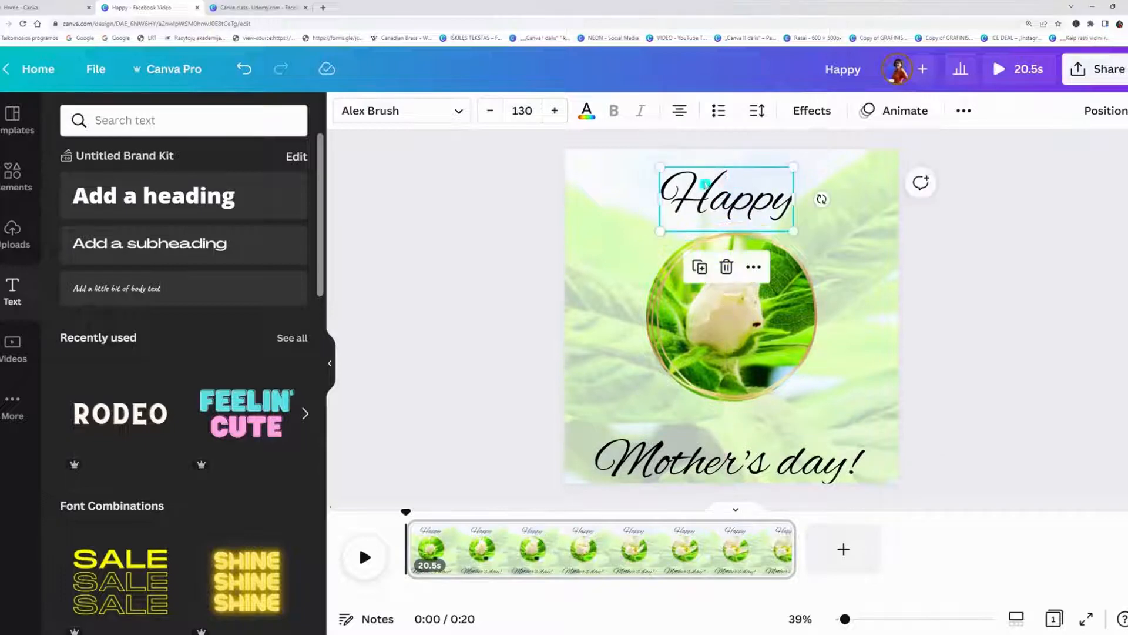
# Try the dark green brand colour on "Happy", then recolour both headings with a custom olive green.
pyautogui.click(586, 112)
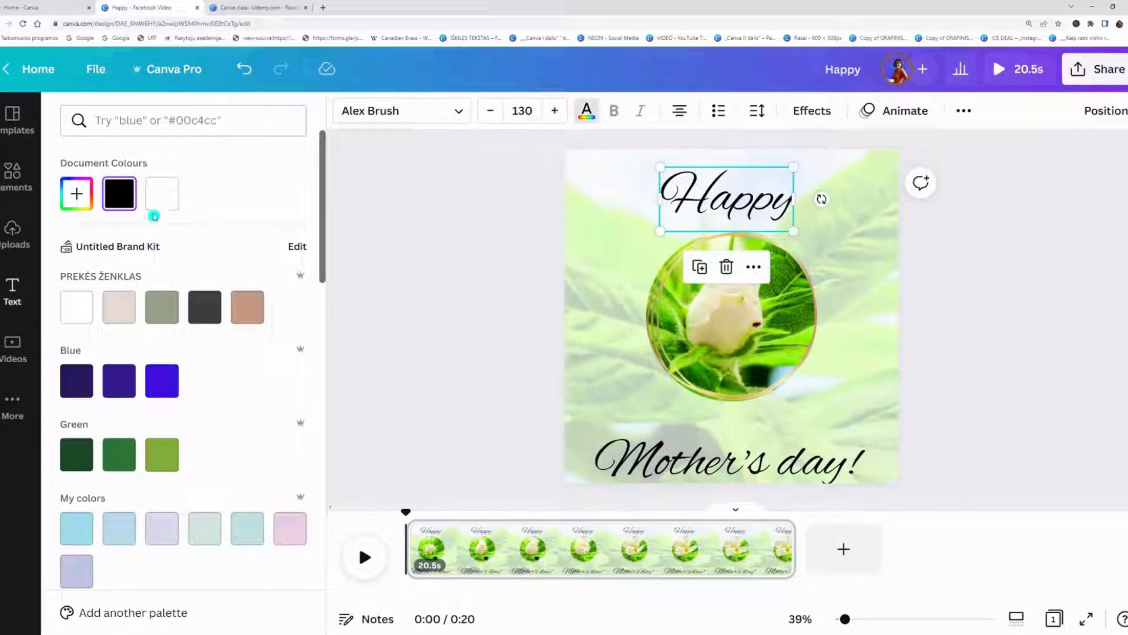
pyautogui.click(79, 460)
pyautogui.click(76, 196)
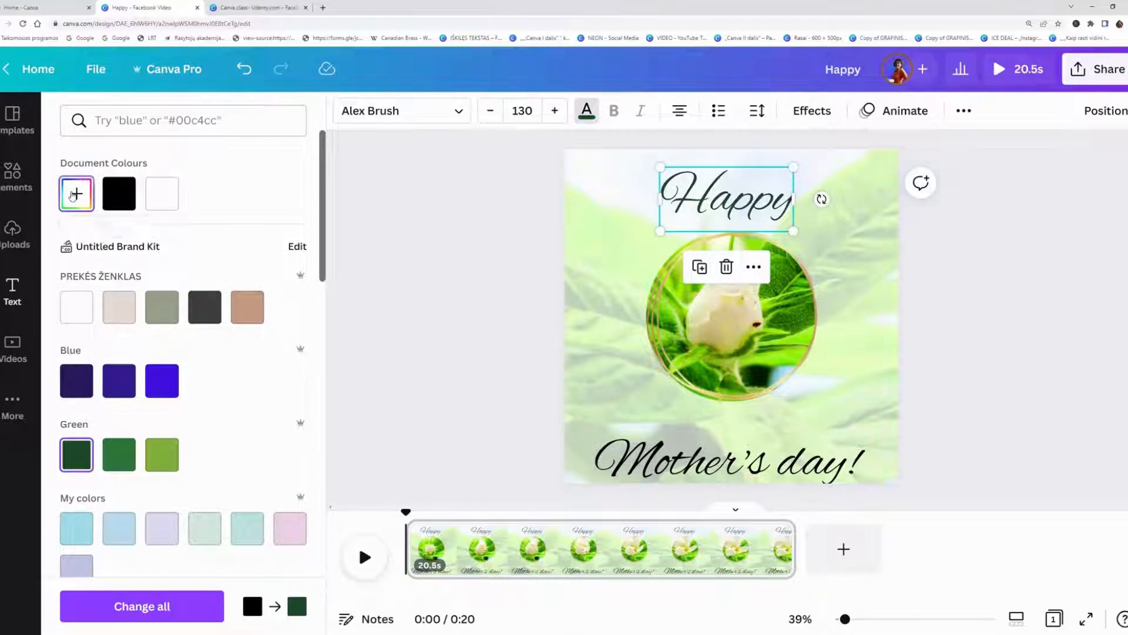
pyautogui.click(376, 337)
pyautogui.click(729, 461)
pyautogui.click(587, 112)
pyautogui.click(155, 201)
# Apply the Shadow text effect to both the "Happy" and "Mother's day!" headings.
pyautogui.click(736, 216)
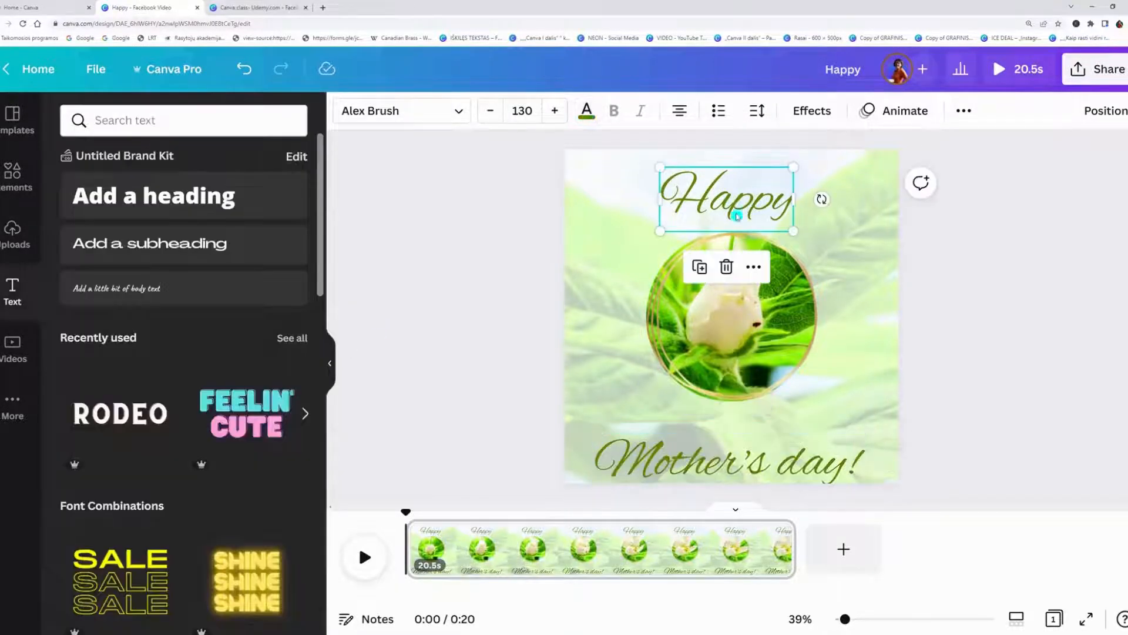
pyautogui.click(812, 111)
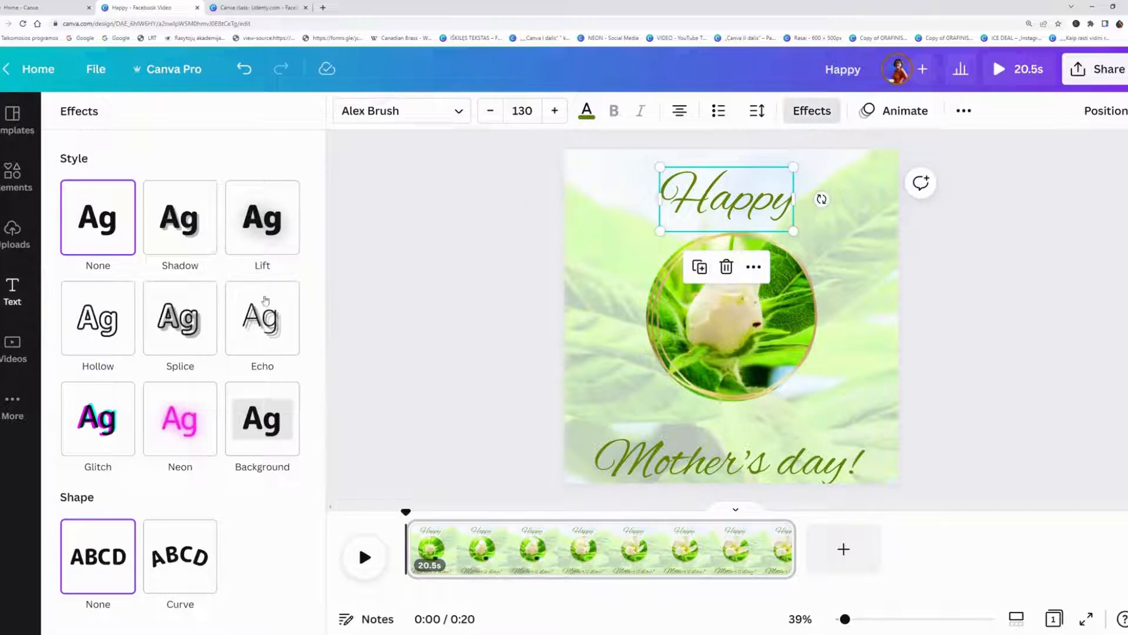
pyautogui.click(168, 228)
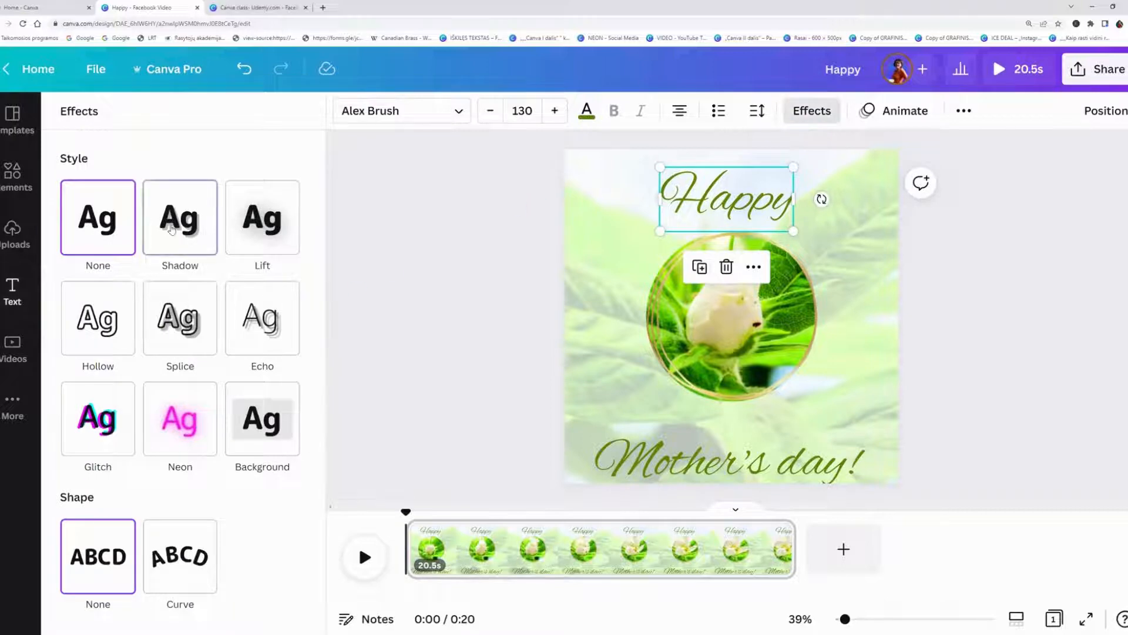
pyautogui.click(698, 450)
pyautogui.click(180, 219)
# Curve the "Happy" heading into an arch over the circular video with a curve value of 80.
pyautogui.click(725, 199)
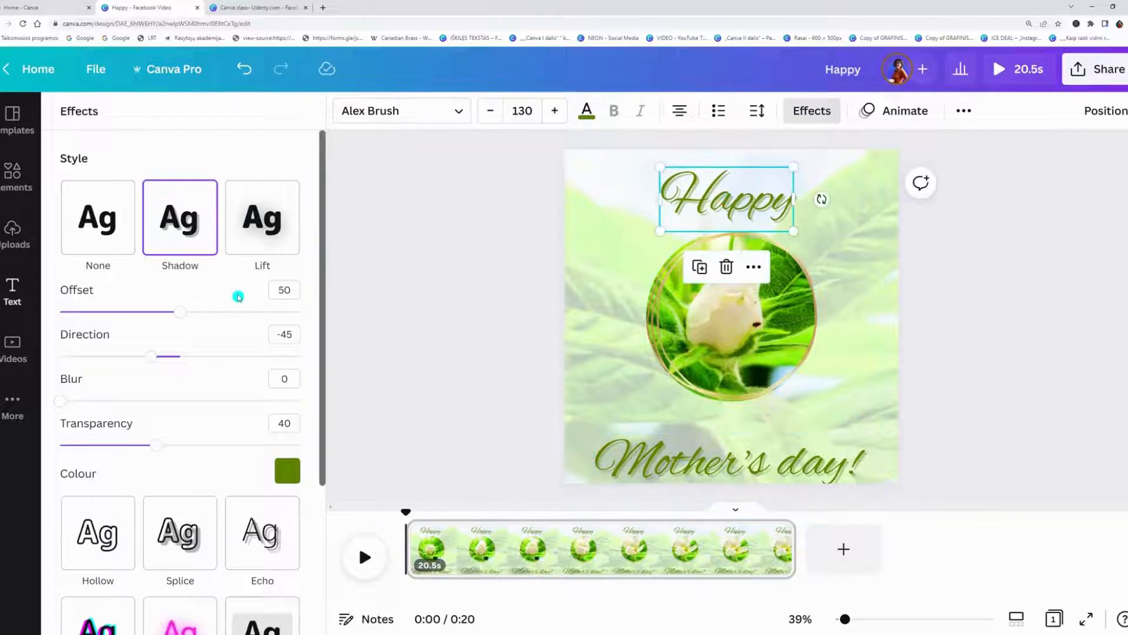
pyautogui.scroll(-4, 197, 345)
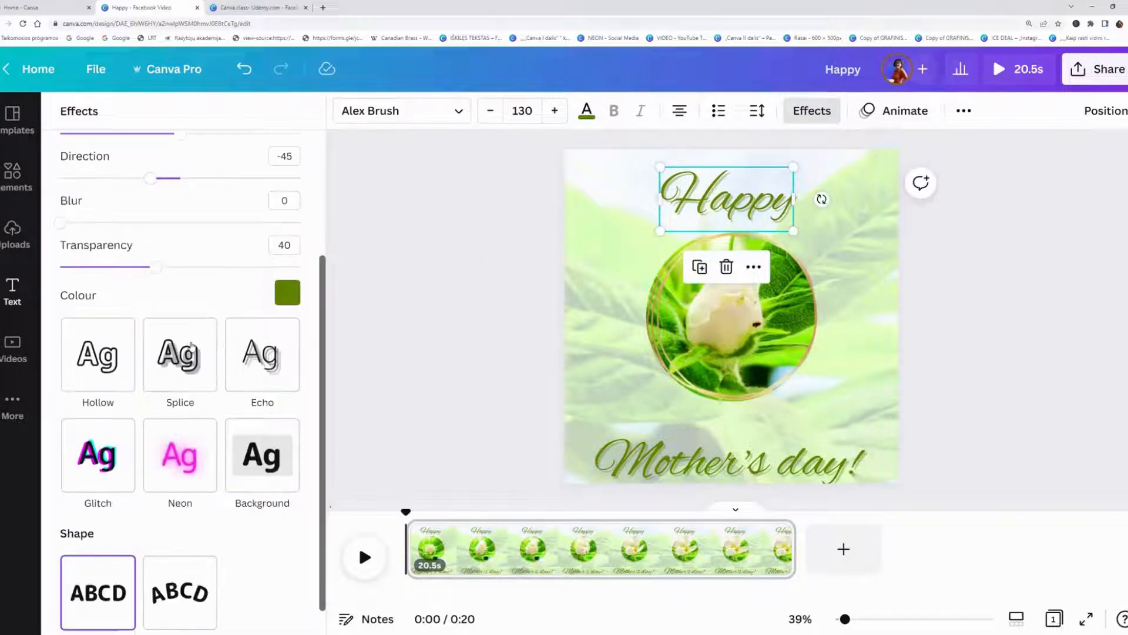
pyautogui.click(188, 565)
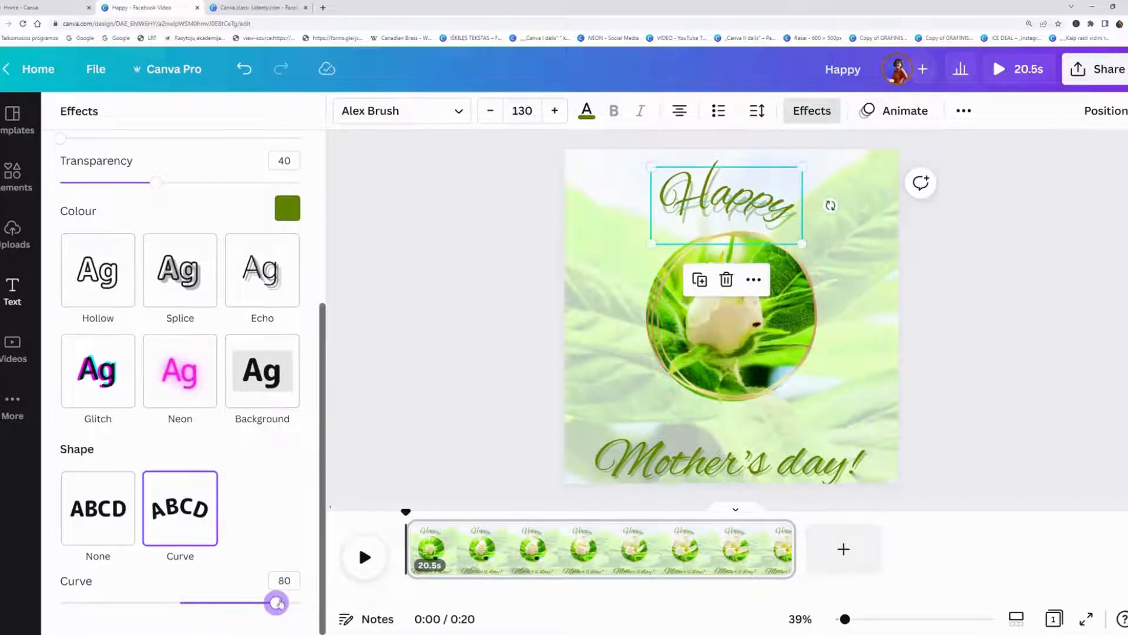
# Curve the "Mother's day!" heading the opposite way so it wraps around the underside of the circular video.
pyautogui.click(733, 469)
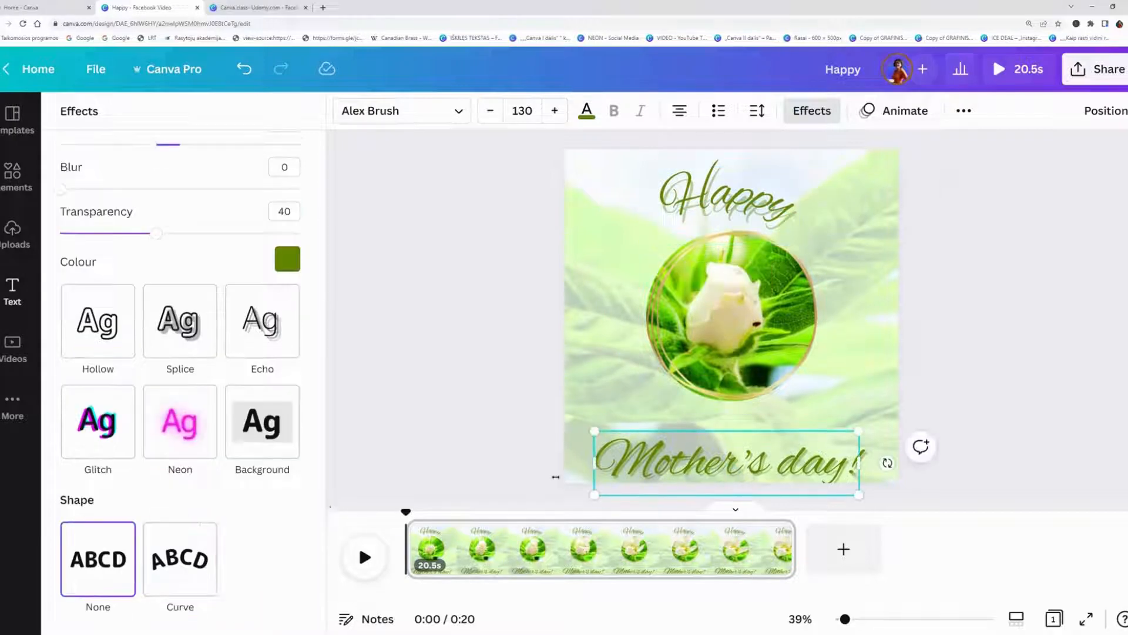
pyautogui.click(212, 565)
pyautogui.moveTo(241, 603); pyautogui.dragTo(86, 616)
pyautogui.click(484, 410)
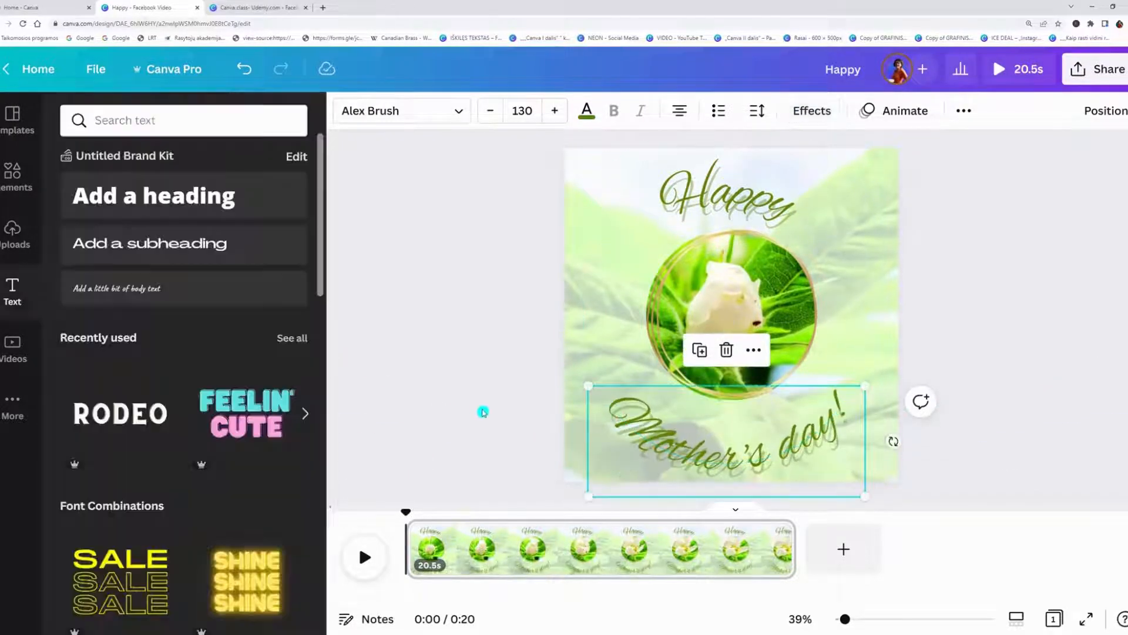
# Raise "Mother's day!" closer to the circular video and set the headings' shadow direction to 180, with a shadow offset of 42 on "Happy".
pyautogui.click(777, 476)
pyautogui.click(812, 110)
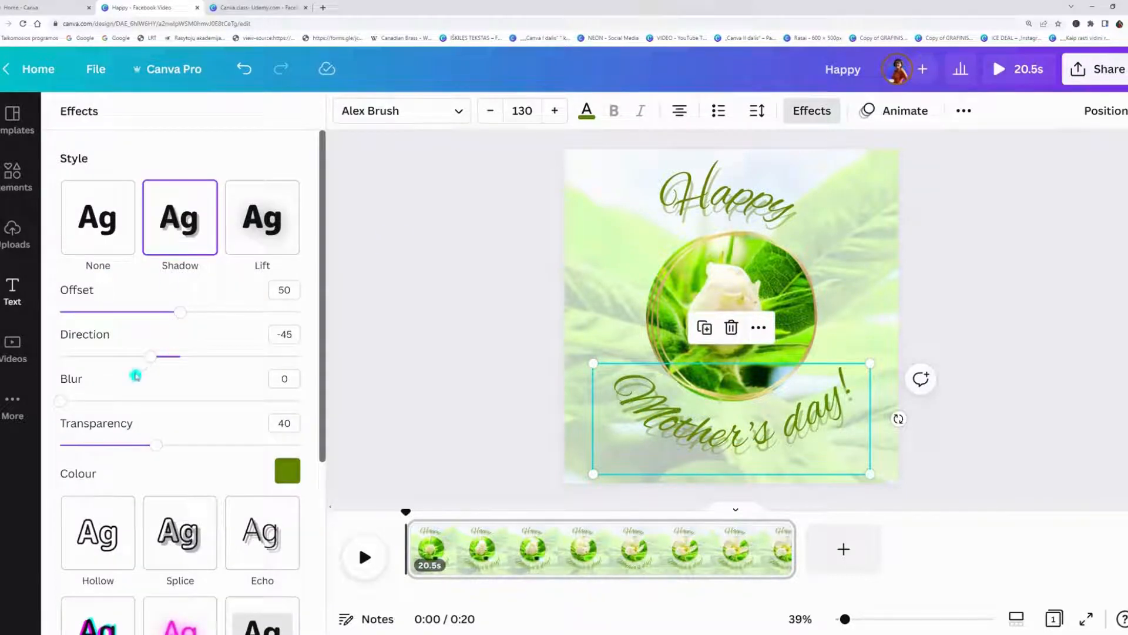
pyautogui.moveTo(162, 360); pyautogui.dragTo(303, 359)
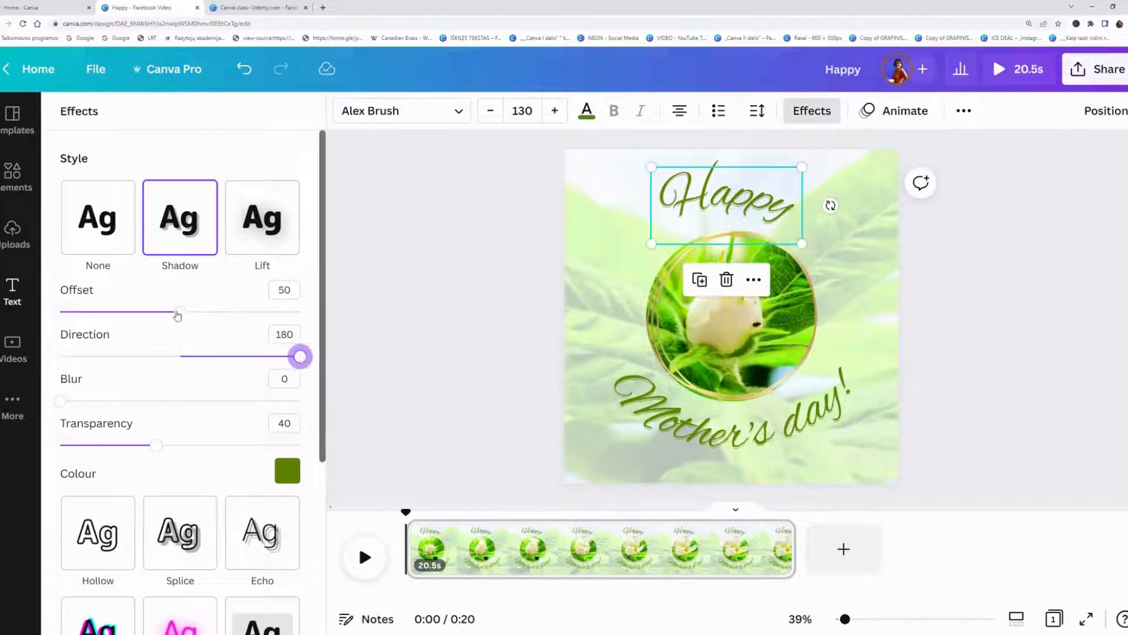
pyautogui.moveTo(177, 316); pyautogui.dragTo(158, 312)
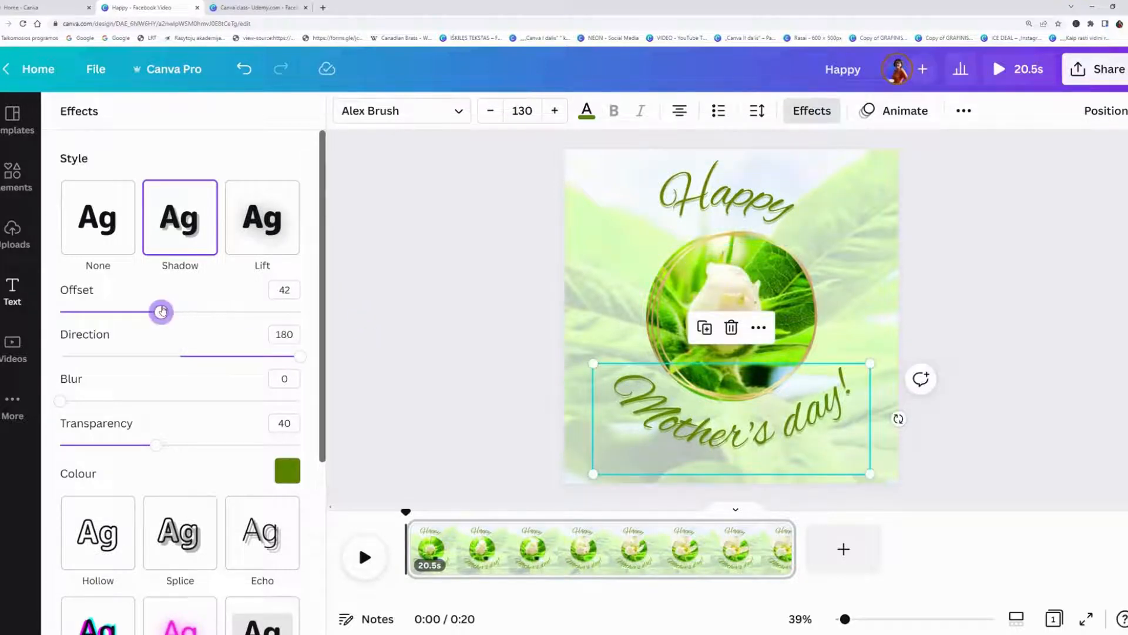
# Trim the video page in the timeline to a duration of 8.0 seconds.
pyautogui.click(386, 363)
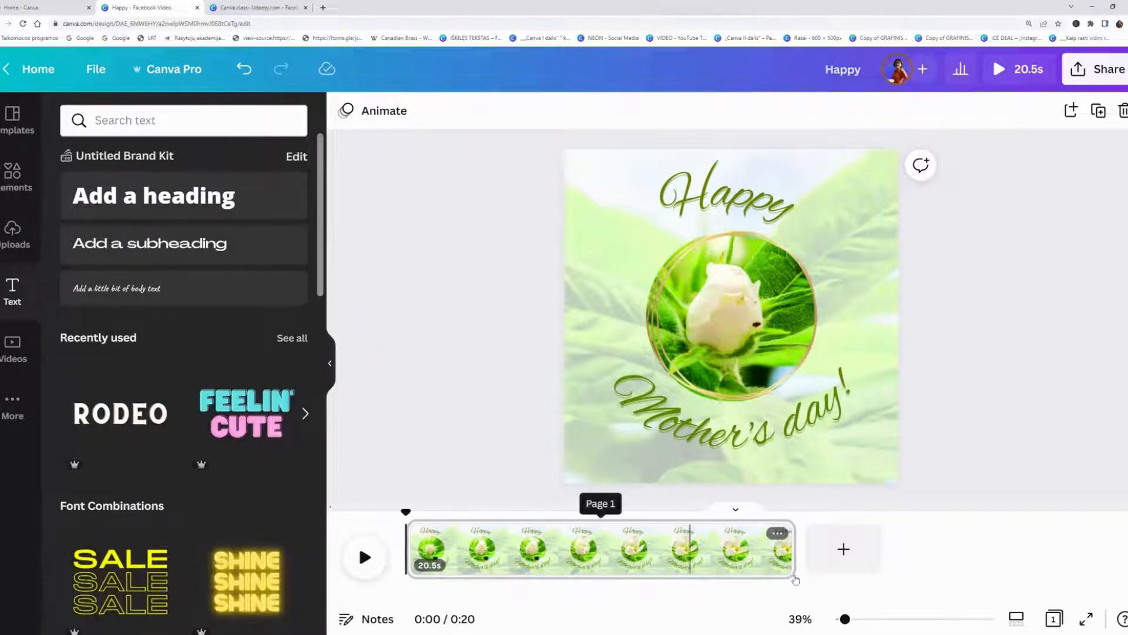
pyautogui.moveTo(792, 549); pyautogui.dragTo(556, 561)
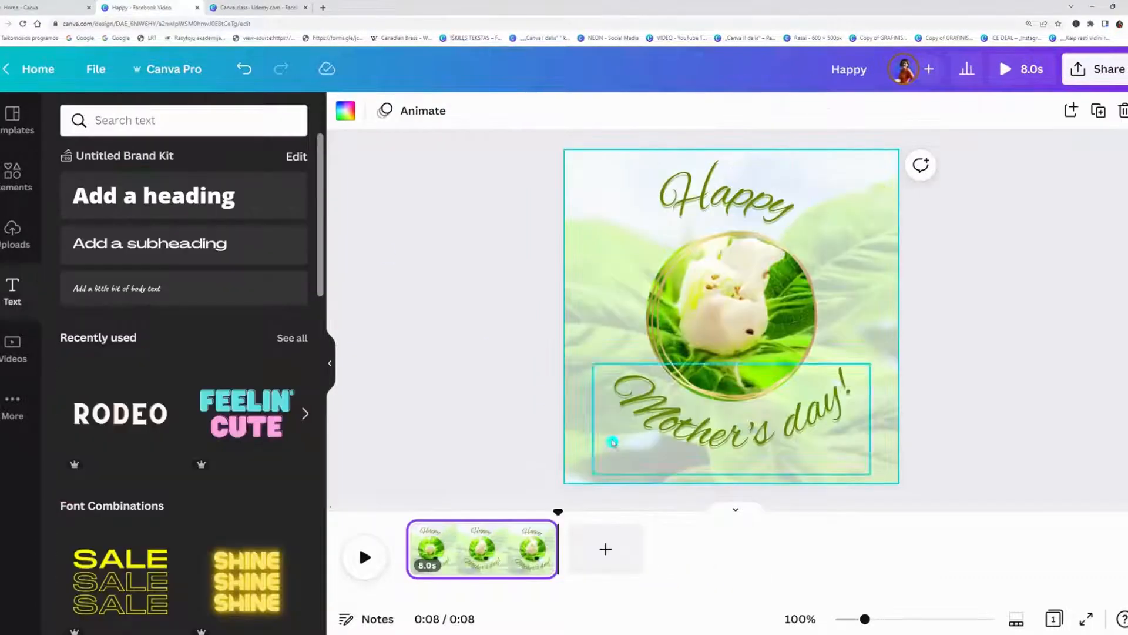
pyautogui.click(379, 349)
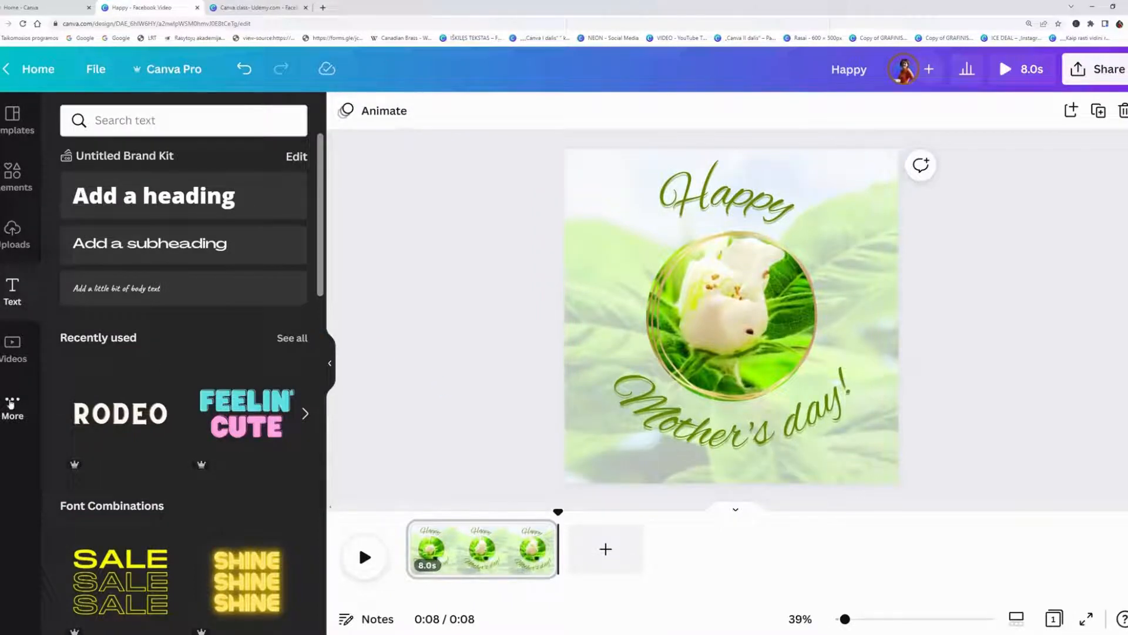
# Search the audio library for "many ways" and add the Many Ways track to the video.
pyautogui.click(11, 403)
pyautogui.click(216, 226)
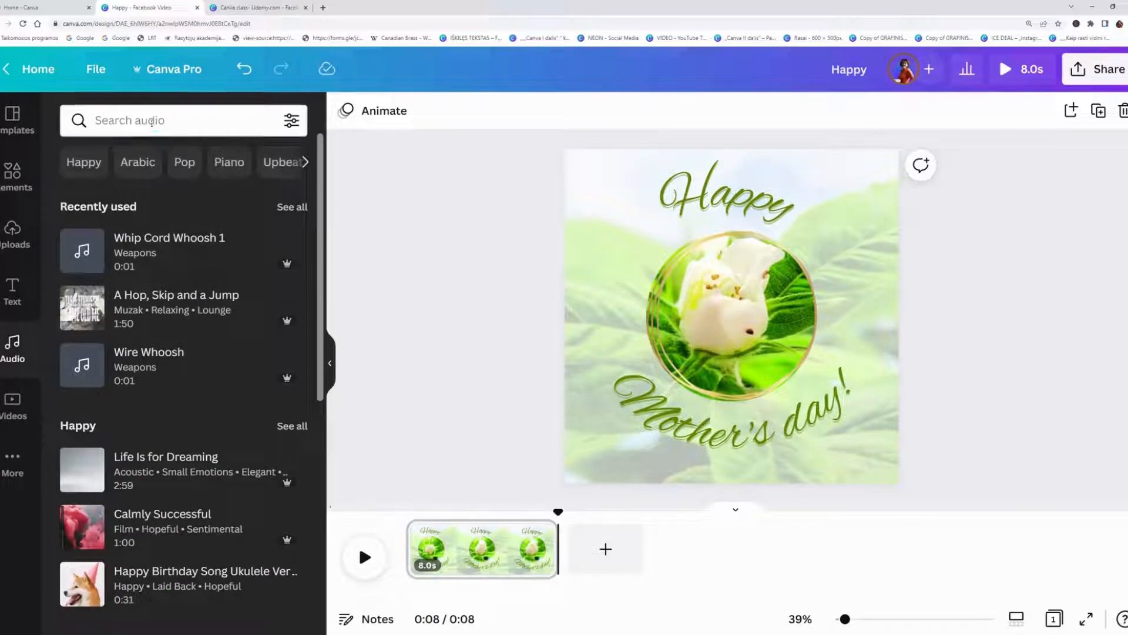
pyautogui.click(81, 469)
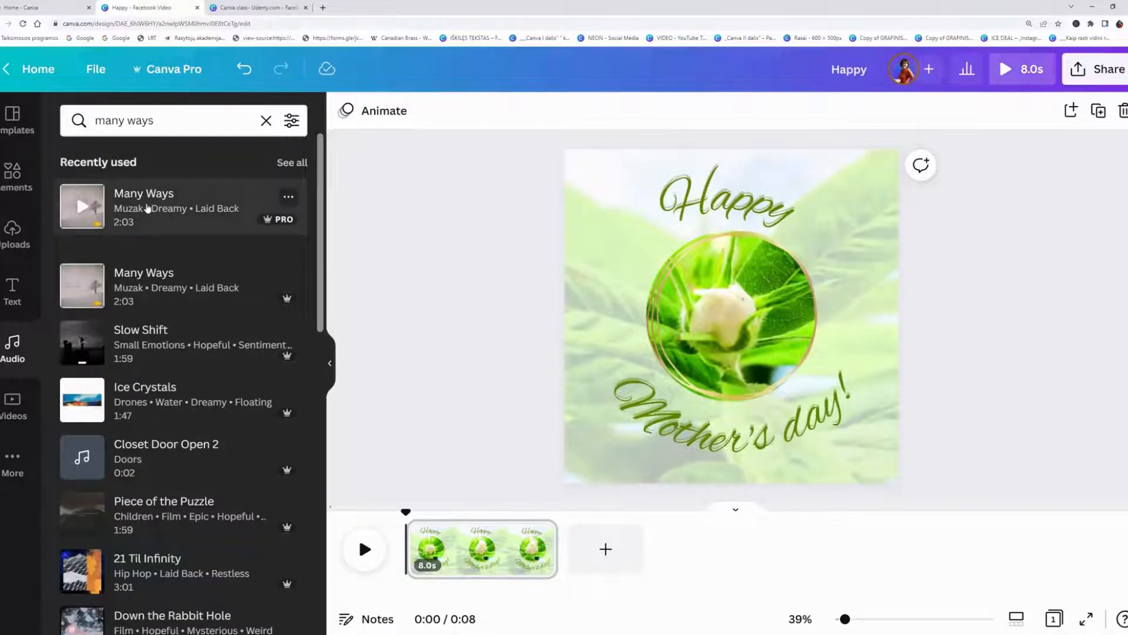
pyautogui.click(147, 208)
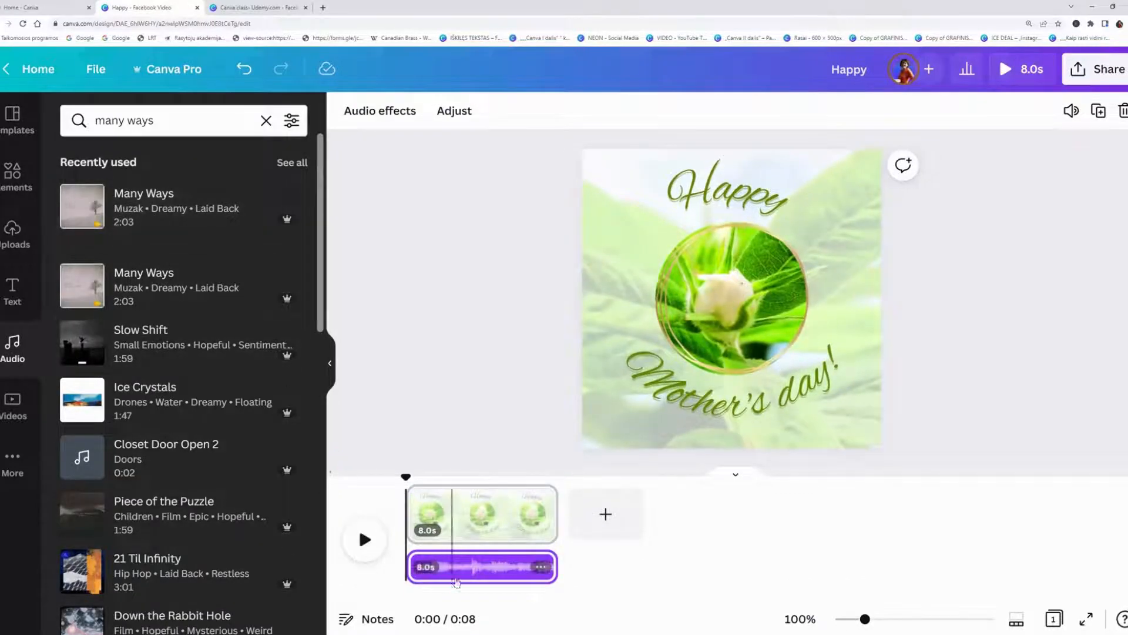
# Adjust the audio clip in the timeline by slightly shifting which section of the track plays.
pyautogui.doubleClick(464, 568)
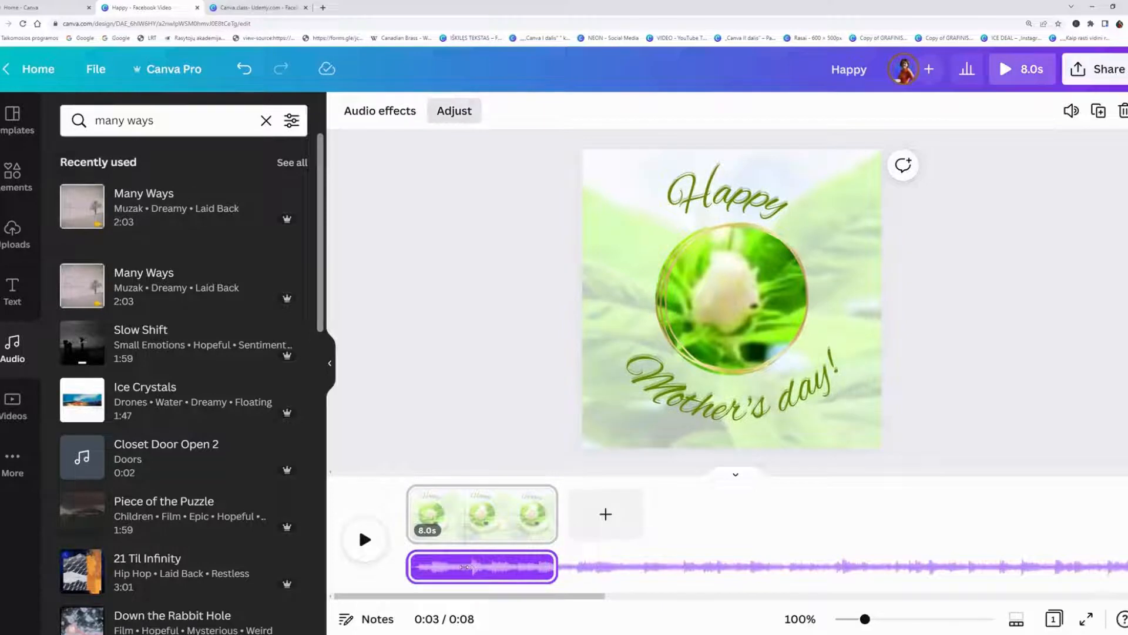
pyautogui.moveTo(464, 567); pyautogui.dragTo(457, 567)
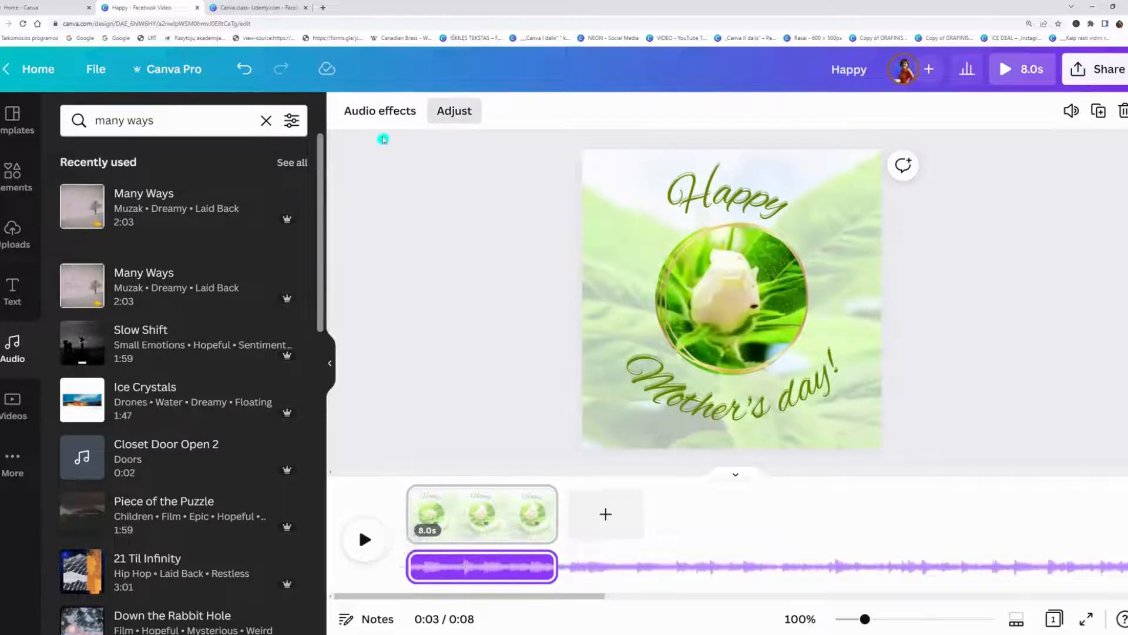
pyautogui.click(384, 140)
# Set the audio clip's fade in to 1.5 s and its fade out to 3.3 s.
pyautogui.click(385, 110)
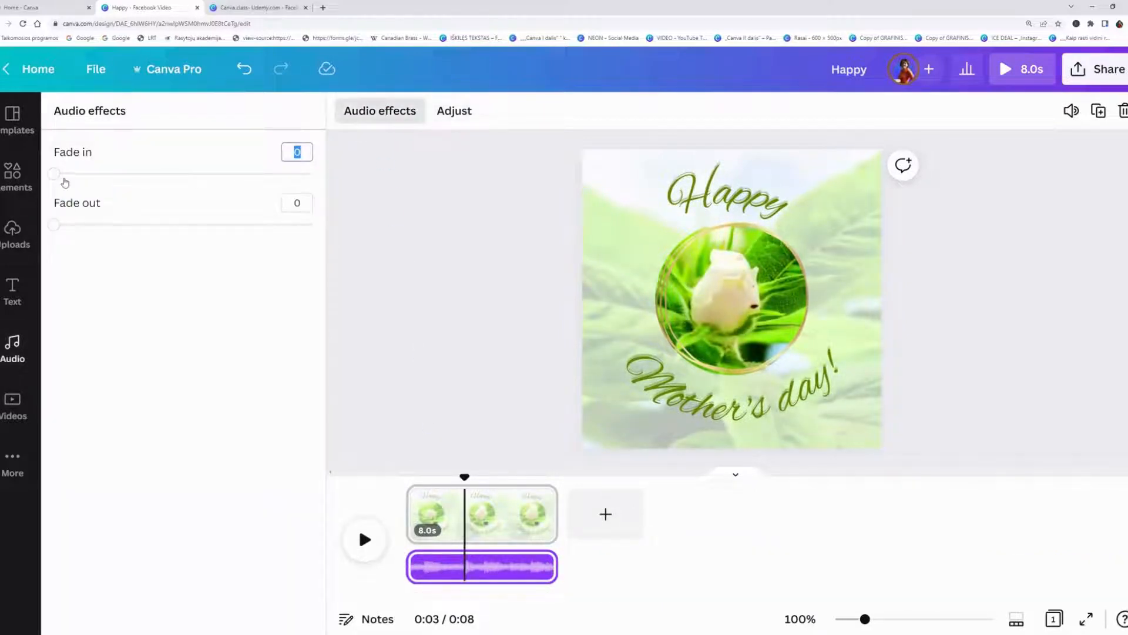
pyautogui.moveTo(54, 173); pyautogui.dragTo(151, 174)
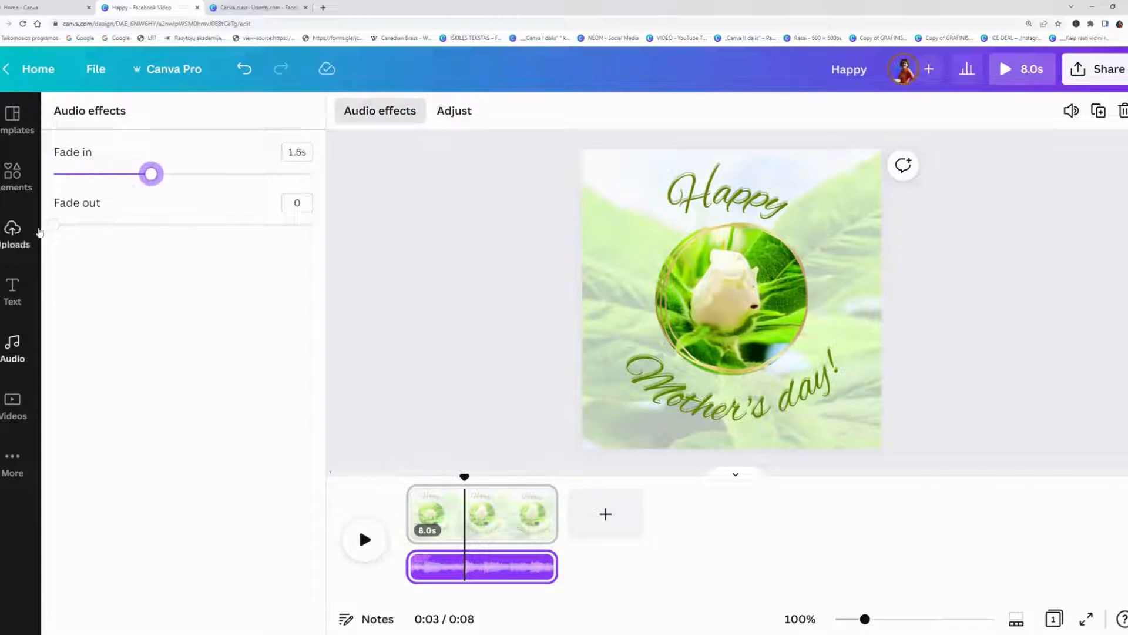
pyautogui.moveTo(53, 224); pyautogui.dragTo(249, 227)
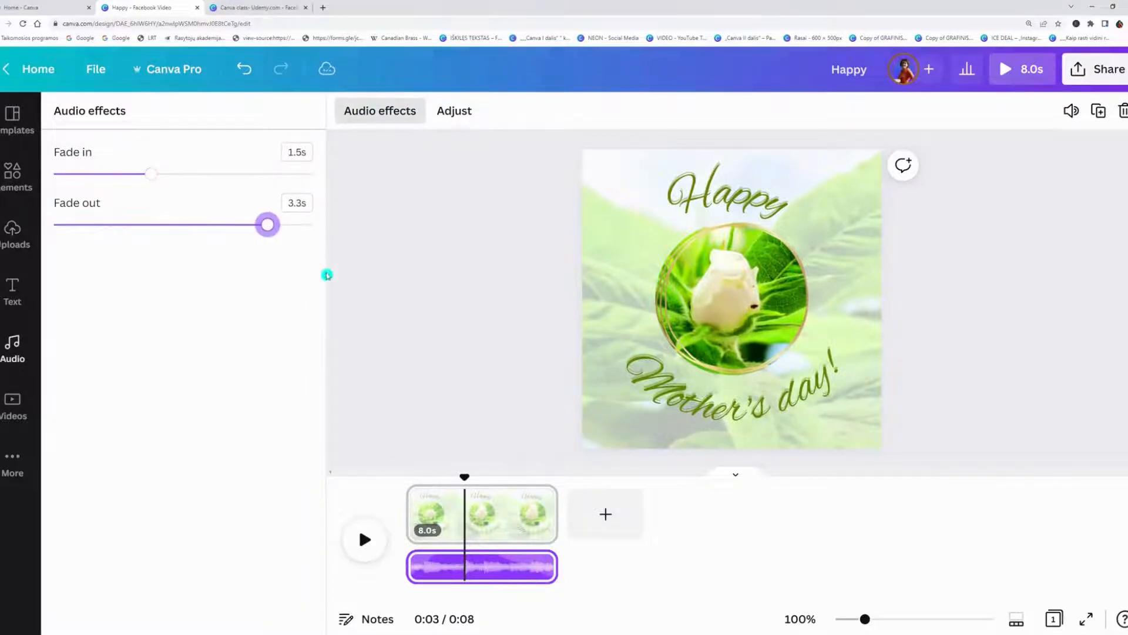
# Play a full preview of the greeting video with its music.
pyautogui.click(376, 313)
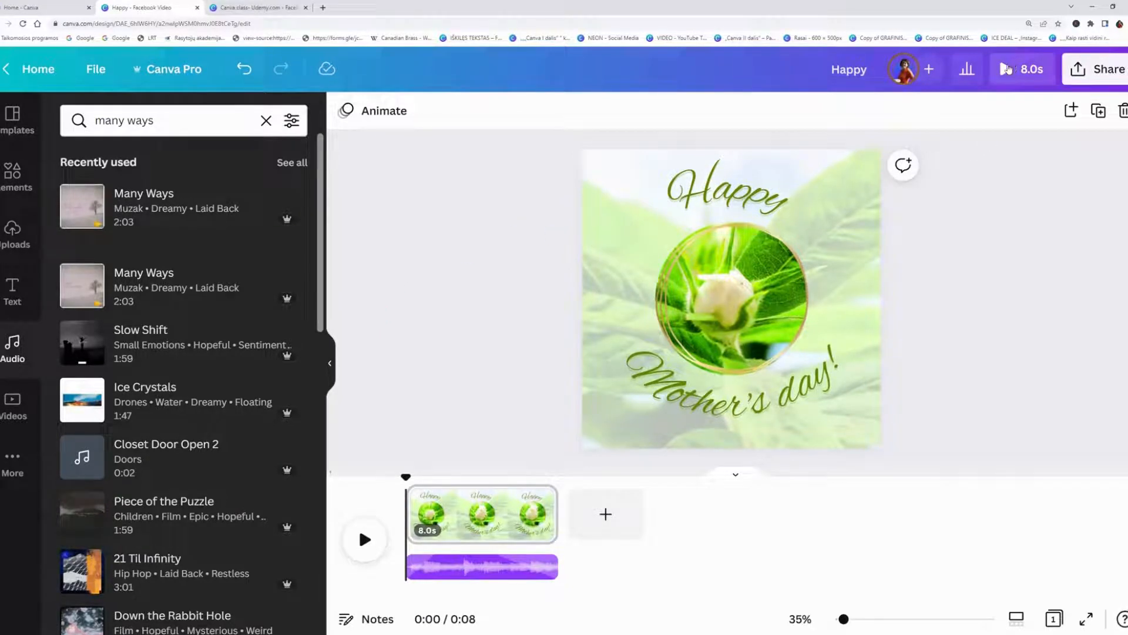
pyautogui.click(1006, 69)
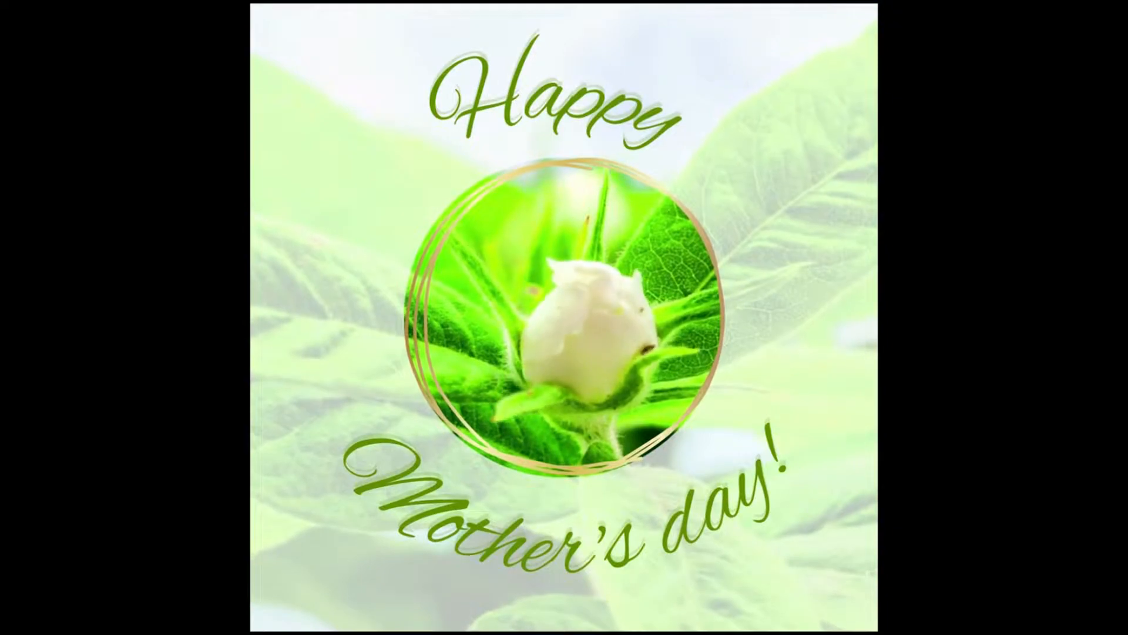